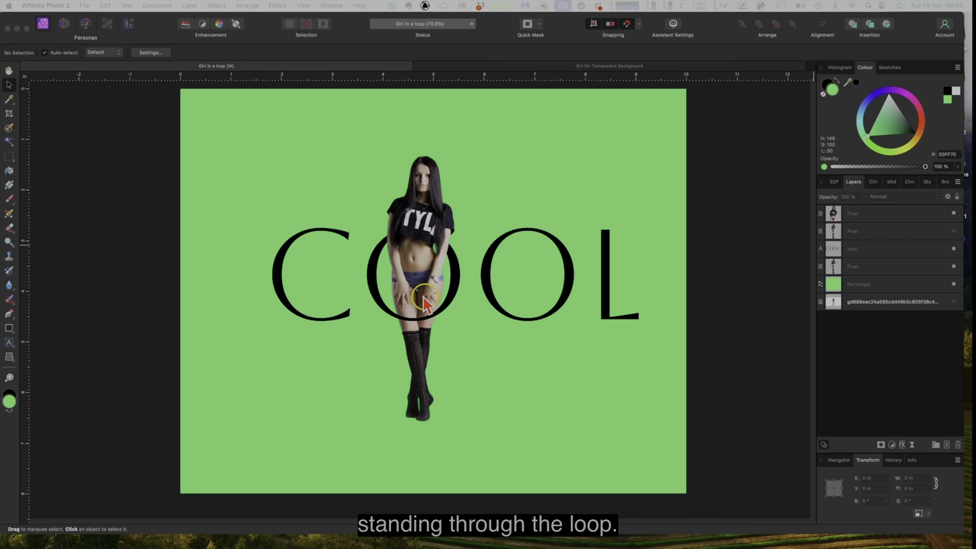
- Create a new 8R document, 10 × 8 in at 300 DPI (3000 × 2400 px), with a transparent background
{"action": "left_click", "coordinate": [100, 132]}
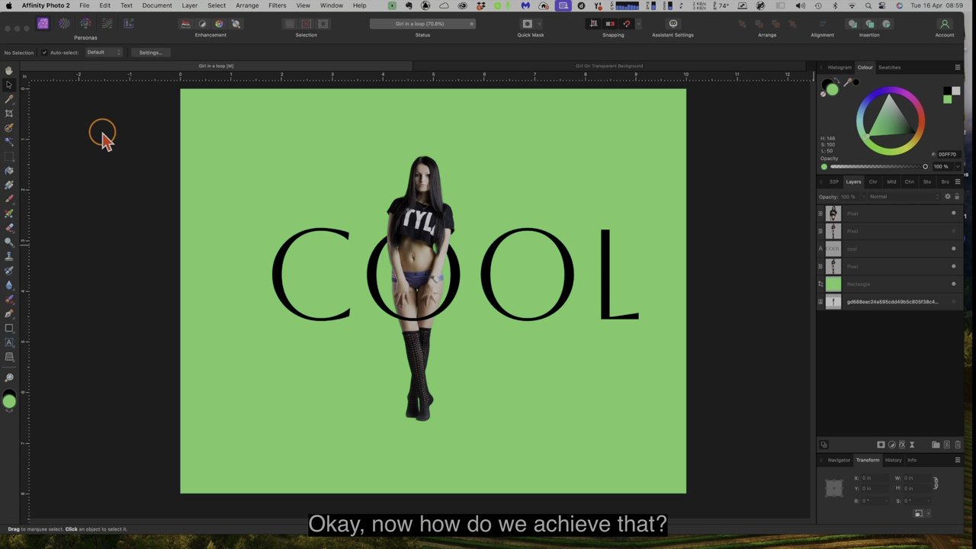
{"action": "left_click", "coordinate": [86, 6]}
{"action": "left_click", "coordinate": [87, 20]}
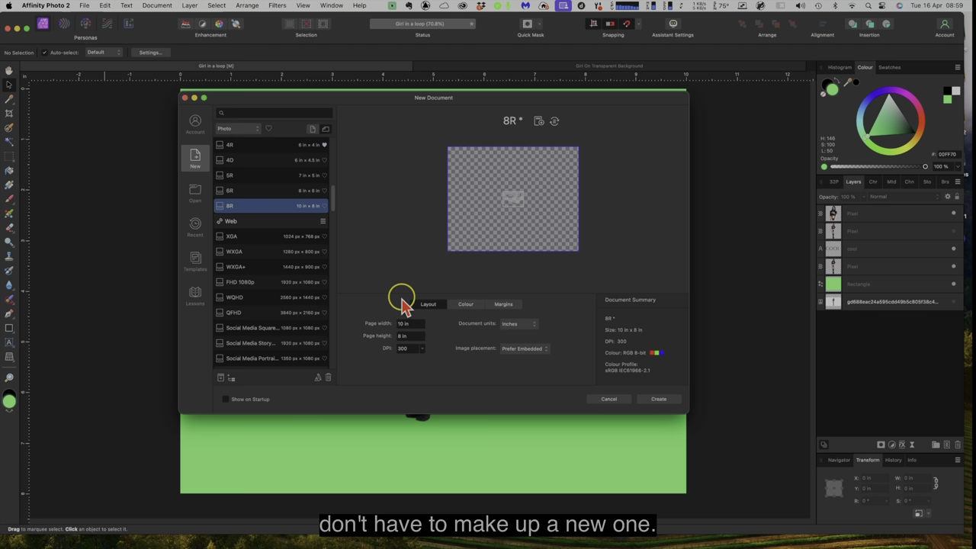
{"action": "left_click", "coordinate": [465, 305]}
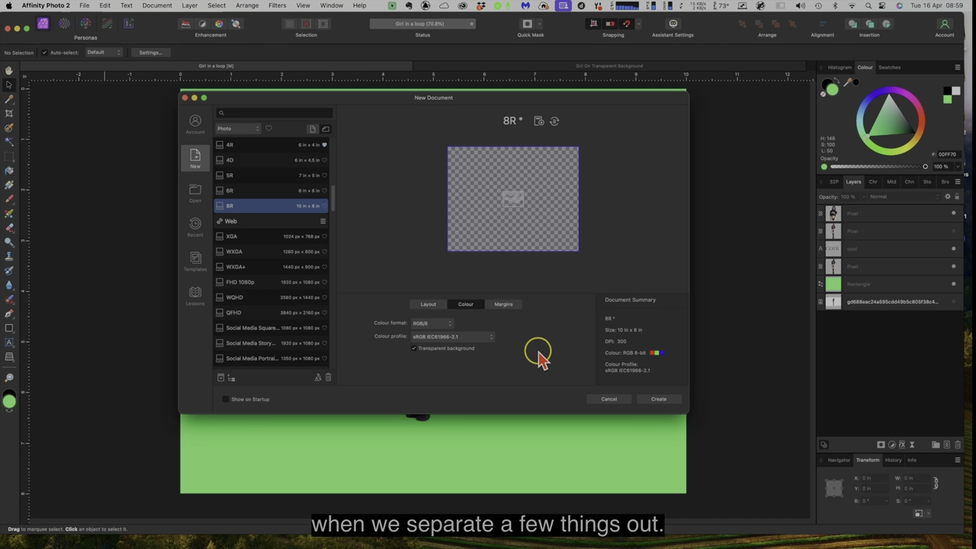
{"action": "left_click", "coordinate": [503, 304]}
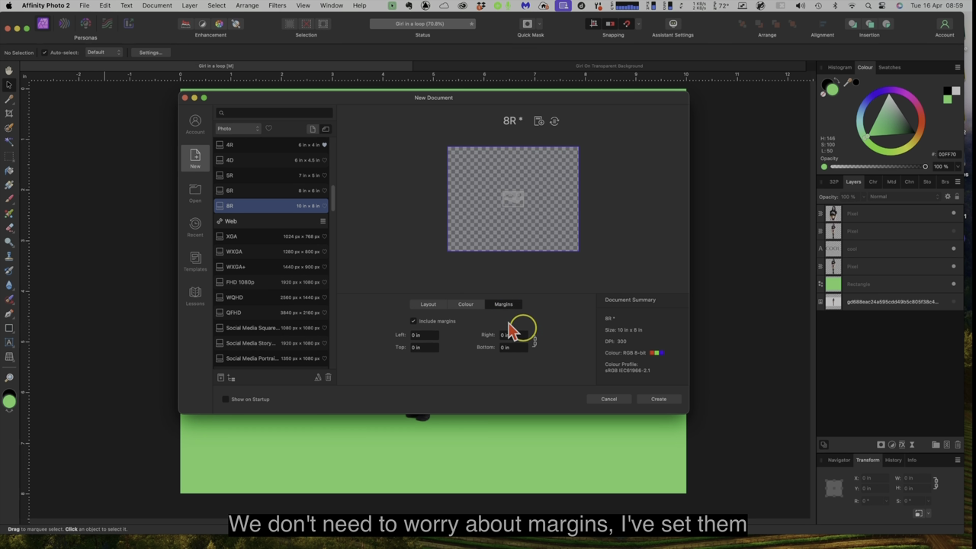
{"action": "left_click", "coordinate": [428, 305]}
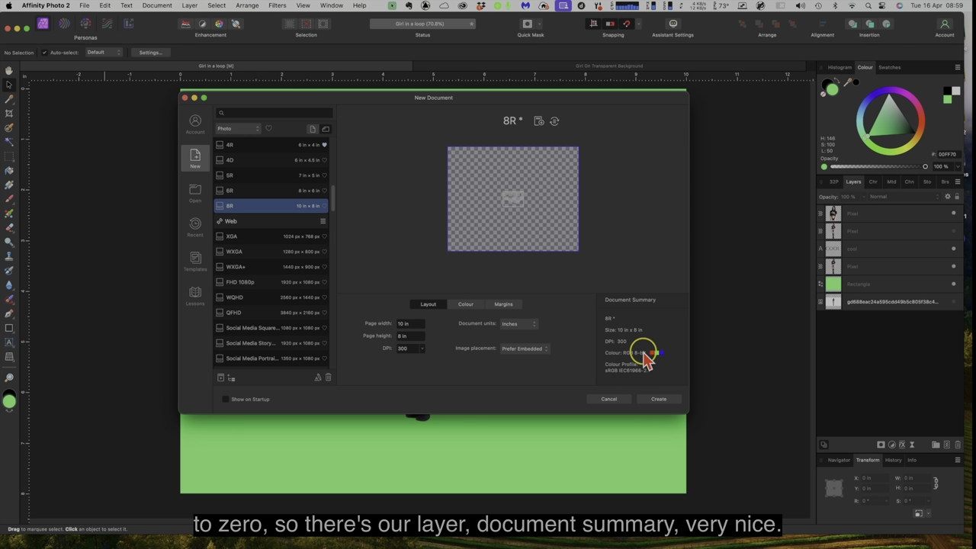
{"action": "left_click", "coordinate": [659, 399]}
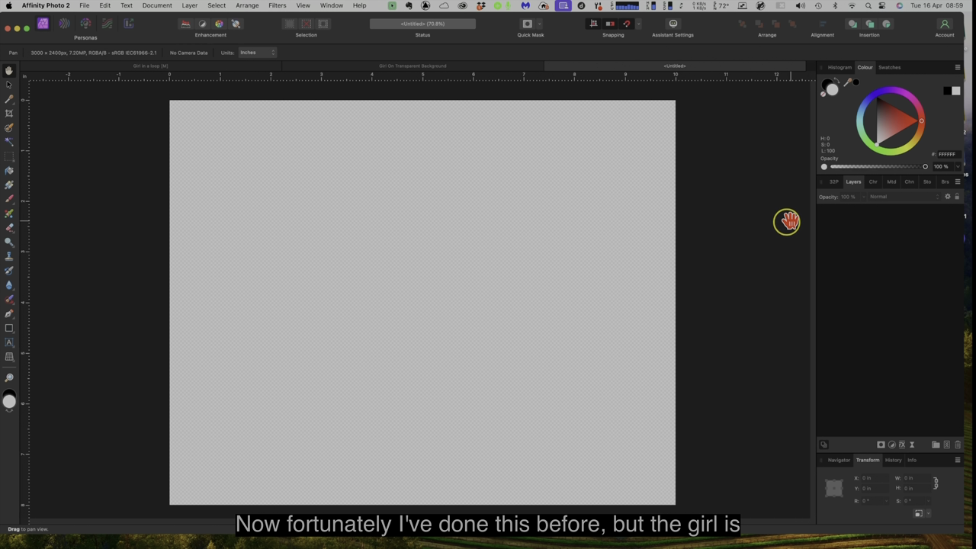
- Find a 'girl in shorts' Pixabay photo in the Stock panel and place it on the canvas
{"action": "left_click", "coordinate": [927, 183]}
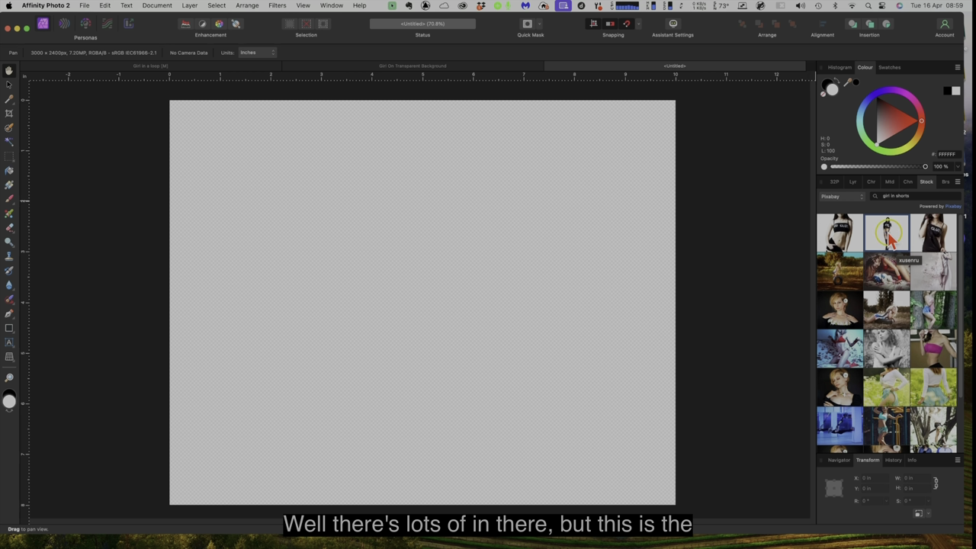
{"action": "left_click_drag", "start_coordinate": [890, 238], "coordinate": [402, 263]}
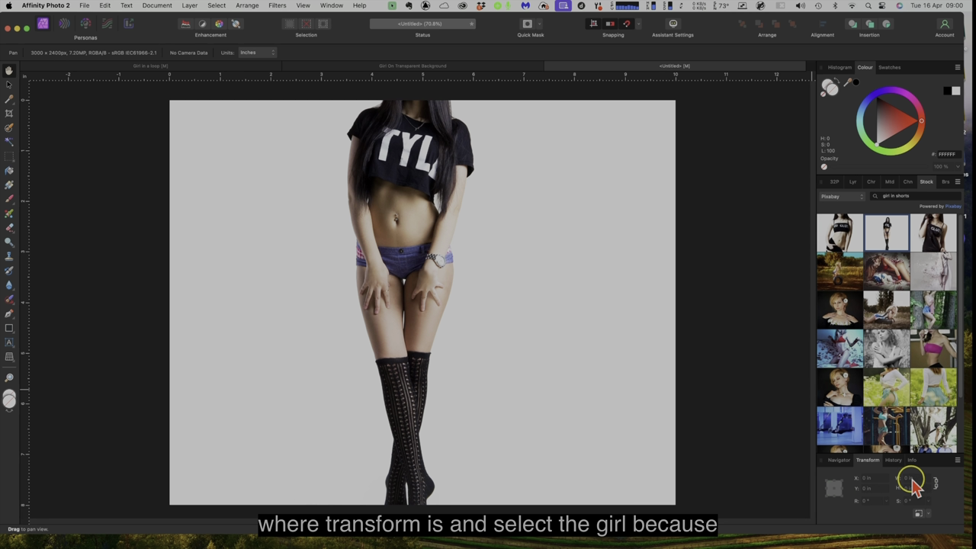
- Set the girl photo's height to 5 in (8.889 × 5 in) and snap it to canvas centre
{"action": "left_click", "coordinate": [9, 85]}
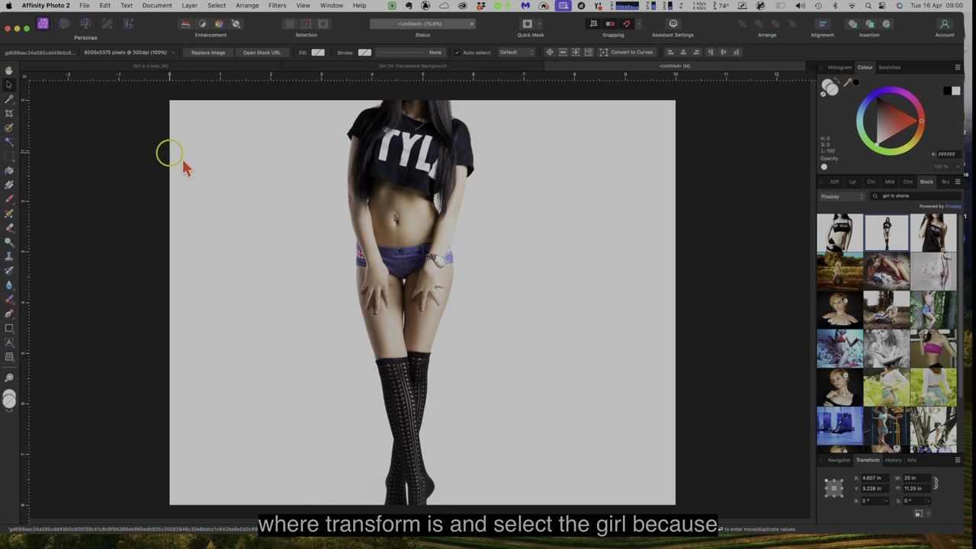
{"action": "left_click", "coordinate": [409, 236]}
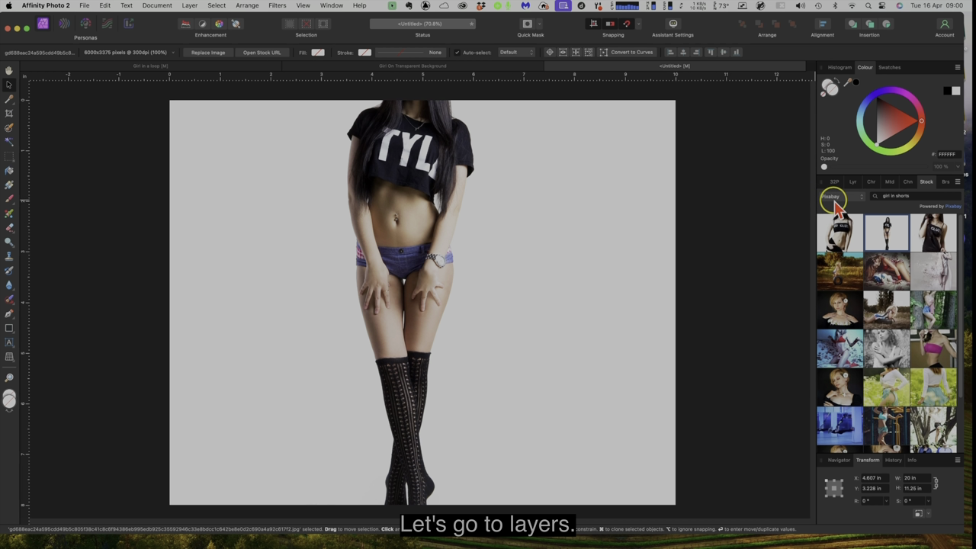
{"action": "left_click", "coordinate": [852, 183]}
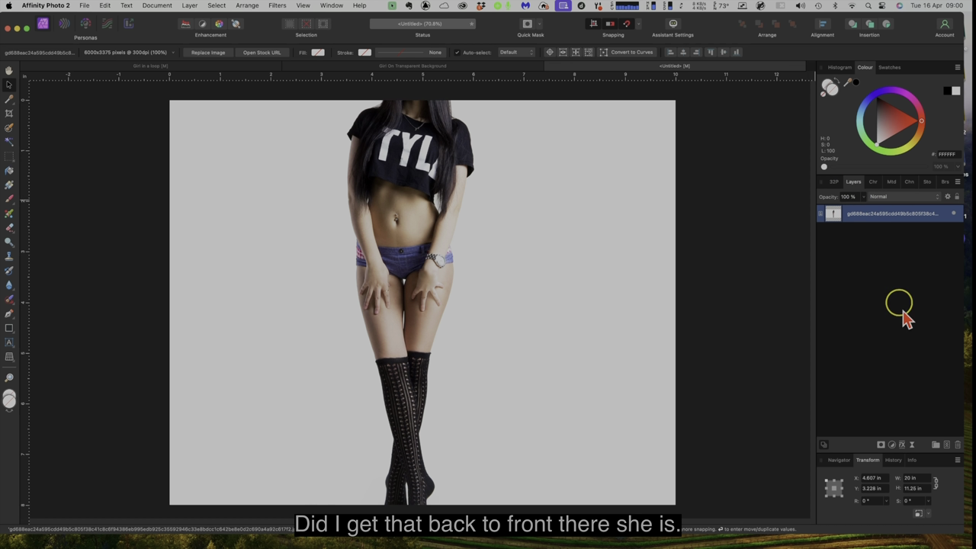
{"action": "left_click", "coordinate": [911, 488]}
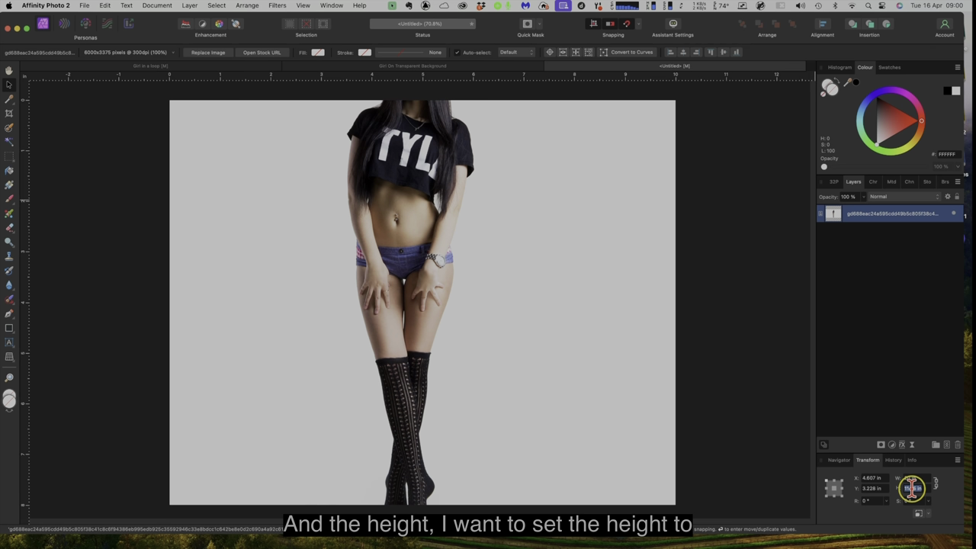
{"action": "type", "text": "5"}
{"action": "key", "text": "Return"}
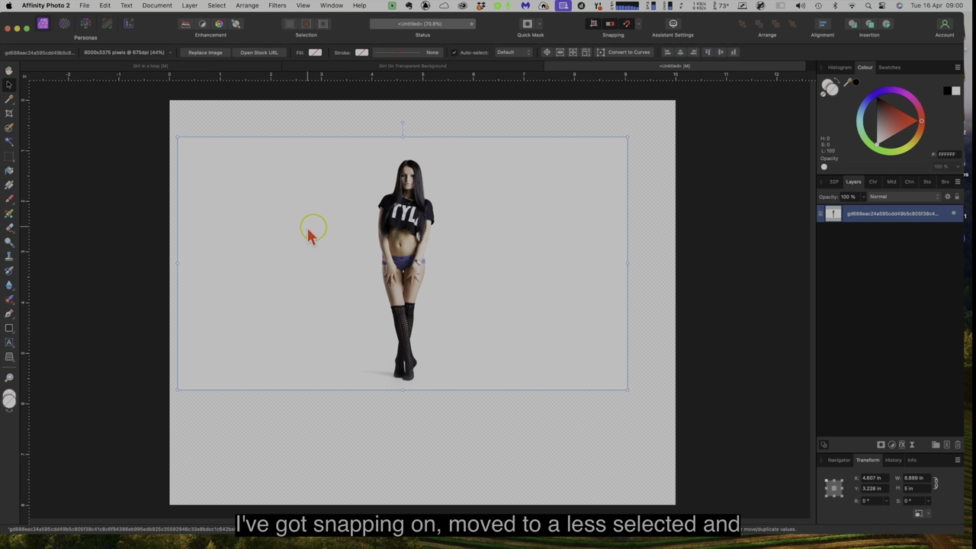
{"action": "left_click", "coordinate": [12, 90]}
{"action": "left_click_drag", "start_coordinate": [363, 282], "coordinate": [379, 305]}
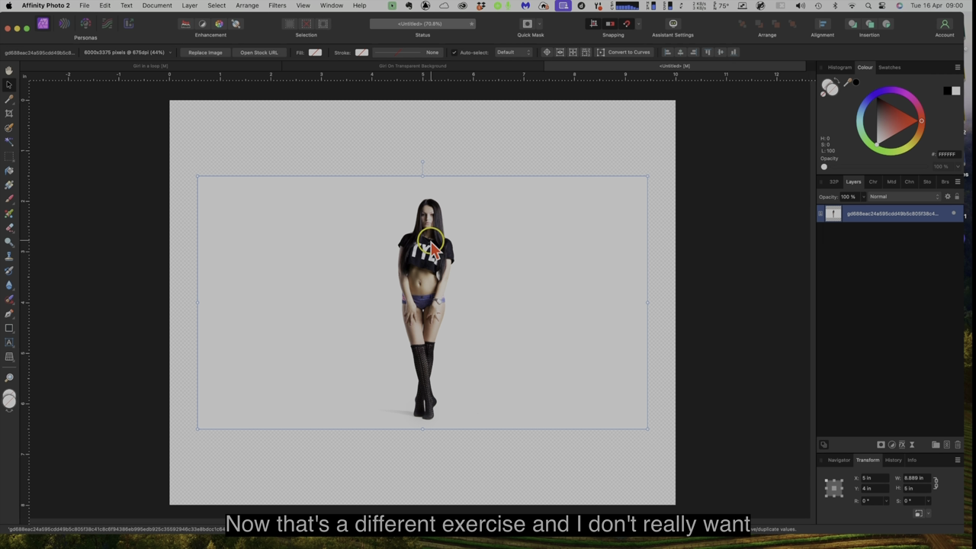
- Delete the placed stock photo layer from the Untitled document
{"action": "left_click", "coordinate": [493, 67]}
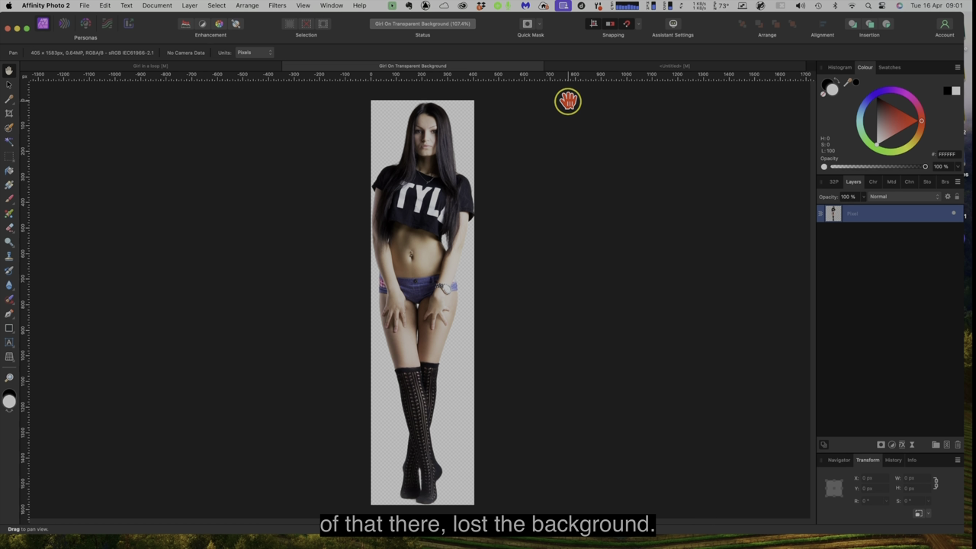
{"action": "left_click", "coordinate": [603, 67]}
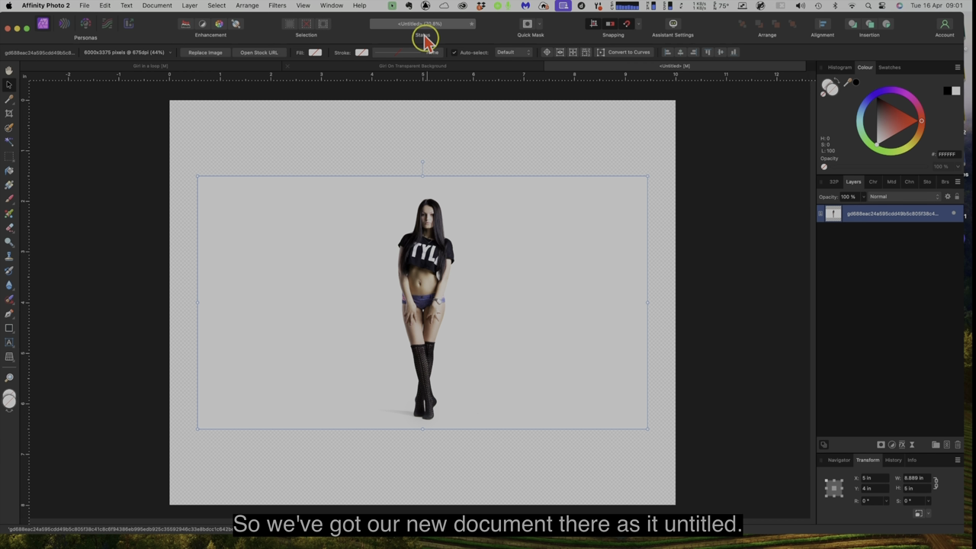
{"action": "right_click", "coordinate": [869, 213]}
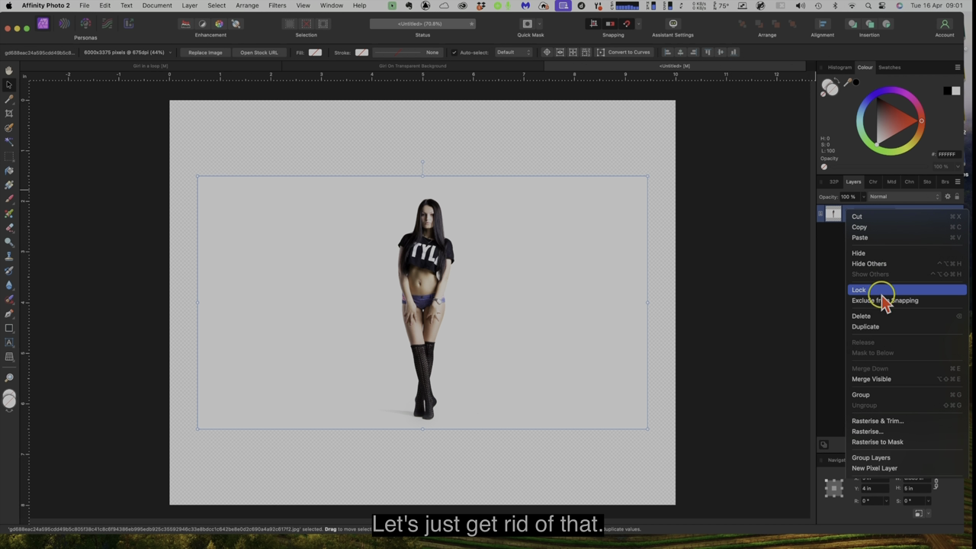
{"action": "left_click", "coordinate": [869, 316]}
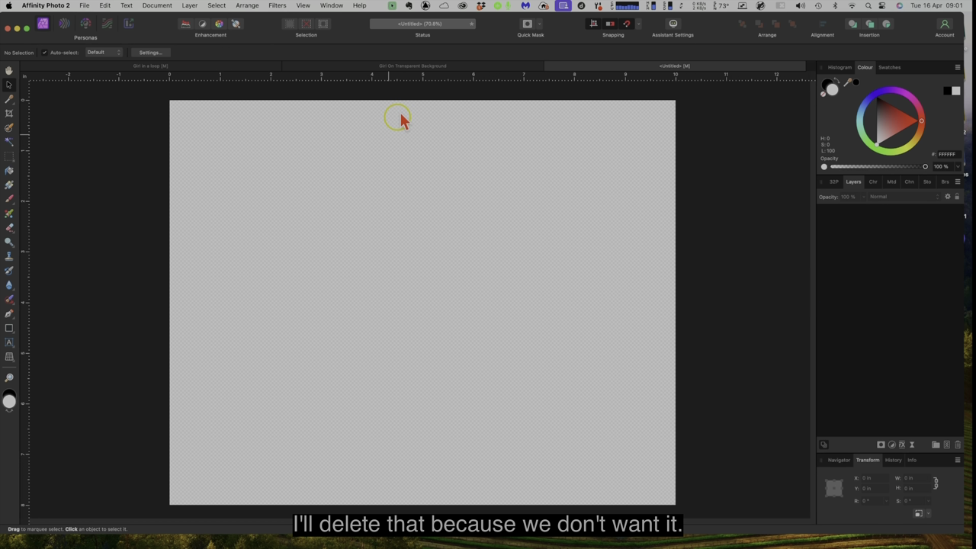
- Copy the cutout layer from Girl On Transparent Background and paste it into Untitled
{"action": "left_click", "coordinate": [410, 67]}
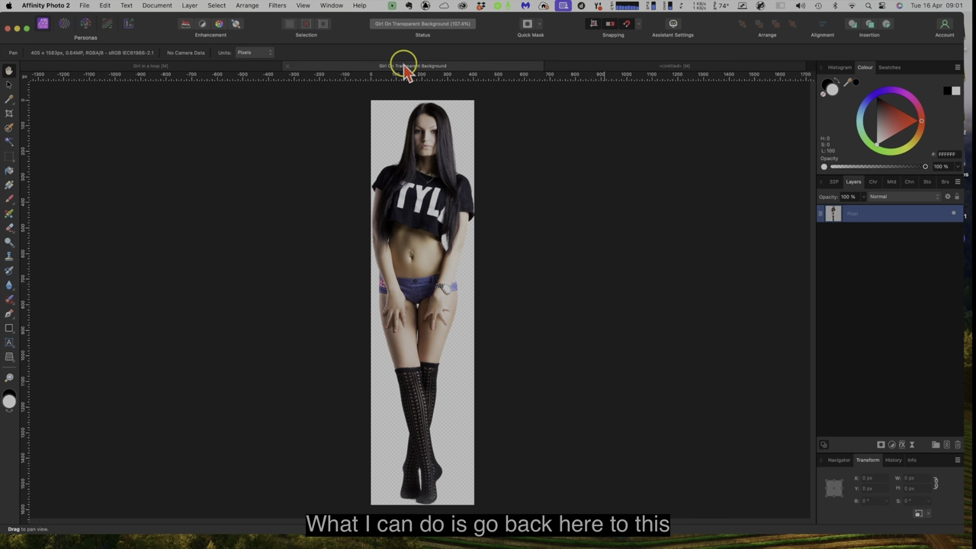
{"action": "right_click", "coordinate": [867, 214]}
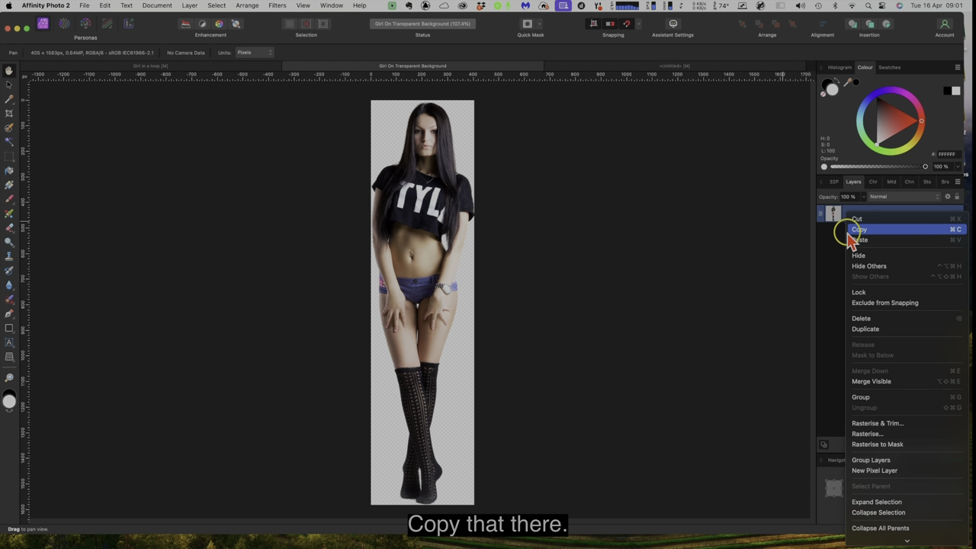
{"action": "left_click", "coordinate": [867, 231]}
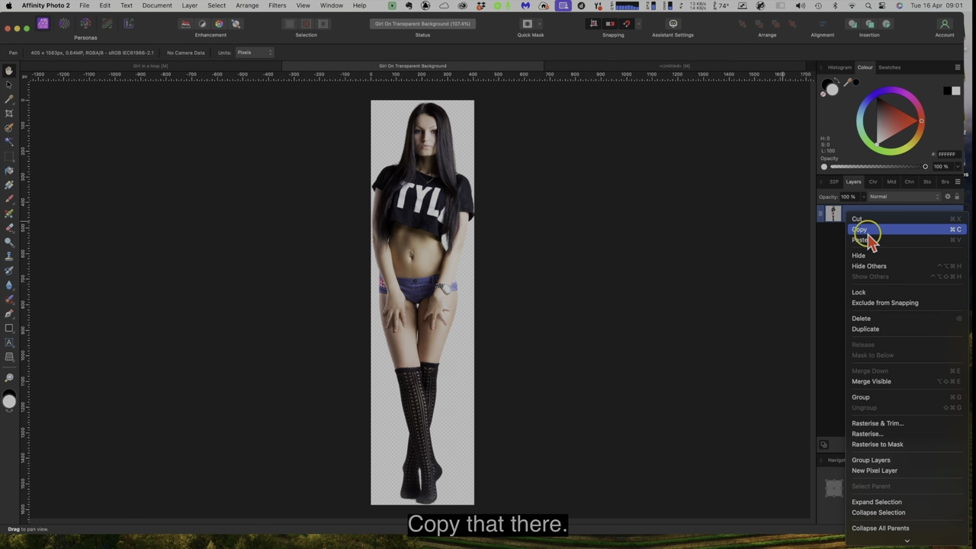
{"action": "left_click", "coordinate": [591, 68]}
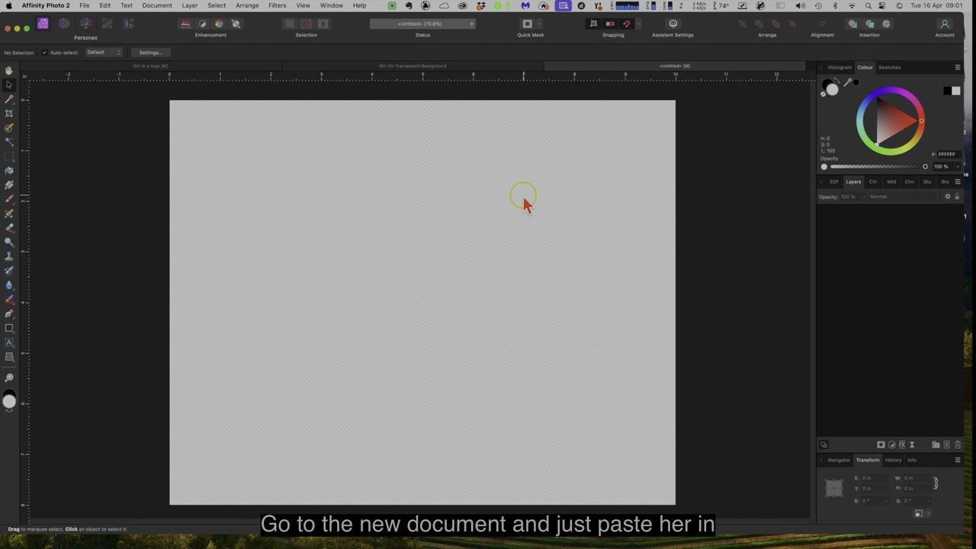
{"action": "key", "text": "super+v"}
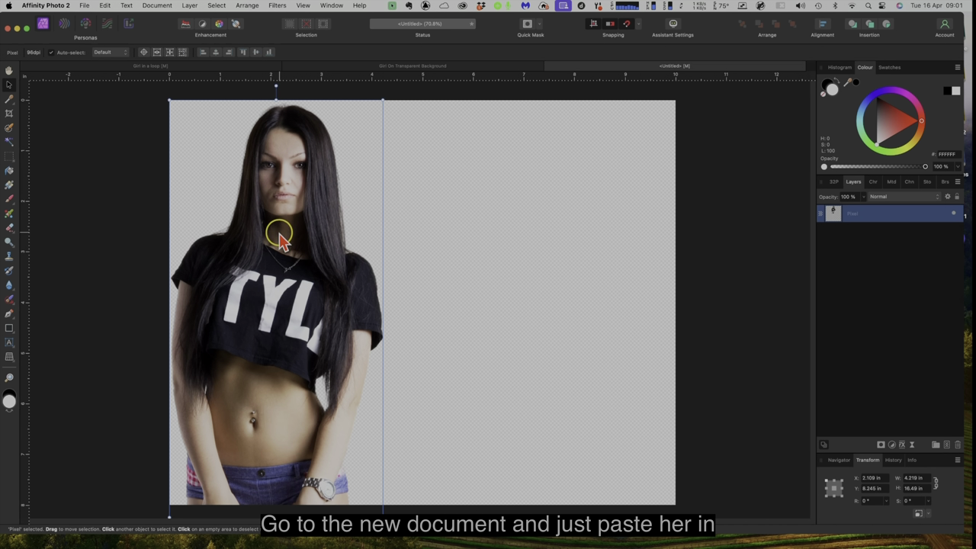
- Place the girl cutout at X 5 in, set height to 5 in (1.279 × 5 in), and centre vertically
{"action": "left_click_drag", "start_coordinate": [279, 233], "coordinate": [426, 236]}
{"action": "left_click_drag", "start_coordinate": [450, 239], "coordinate": [429, 229]}
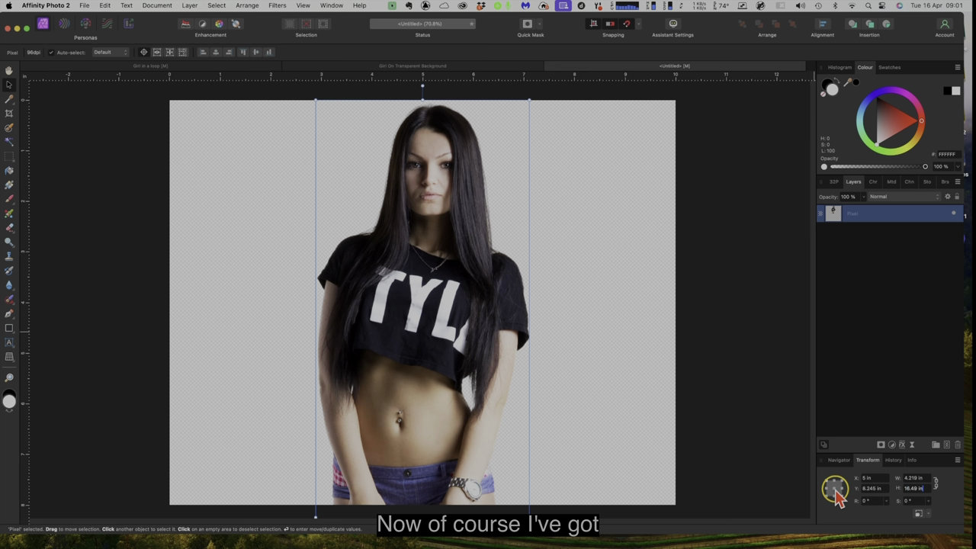
{"action": "left_click", "coordinate": [911, 488]}
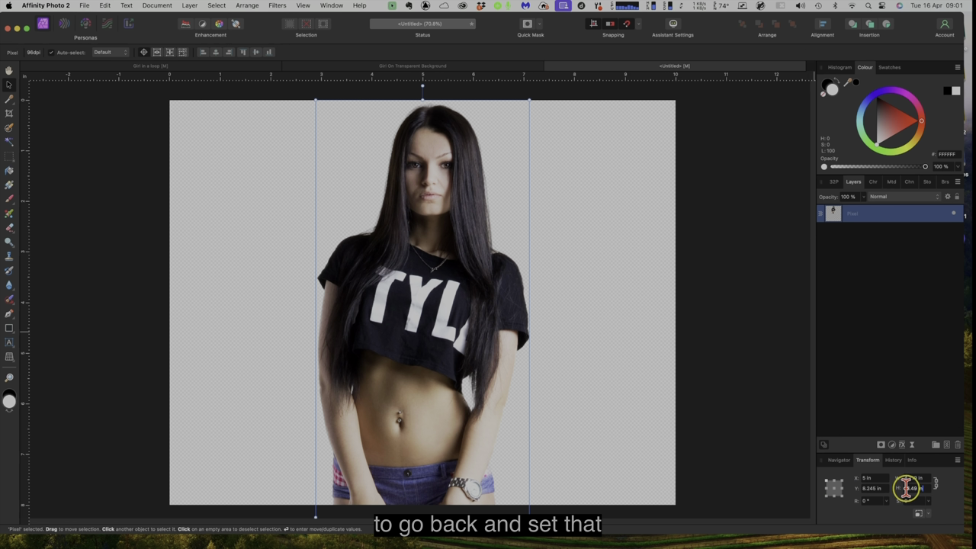
{"action": "double_click", "coordinate": [911, 488]}
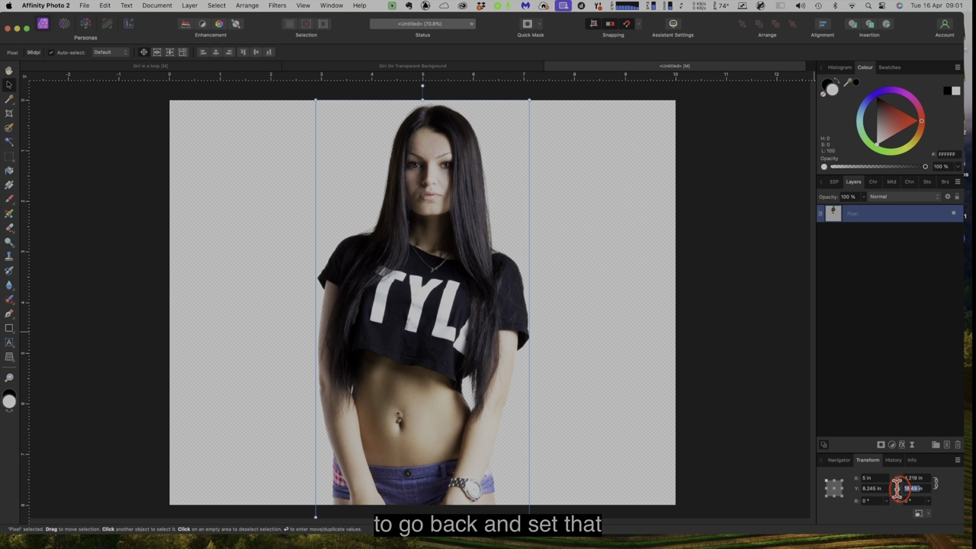
{"action": "type", "text": "5"}
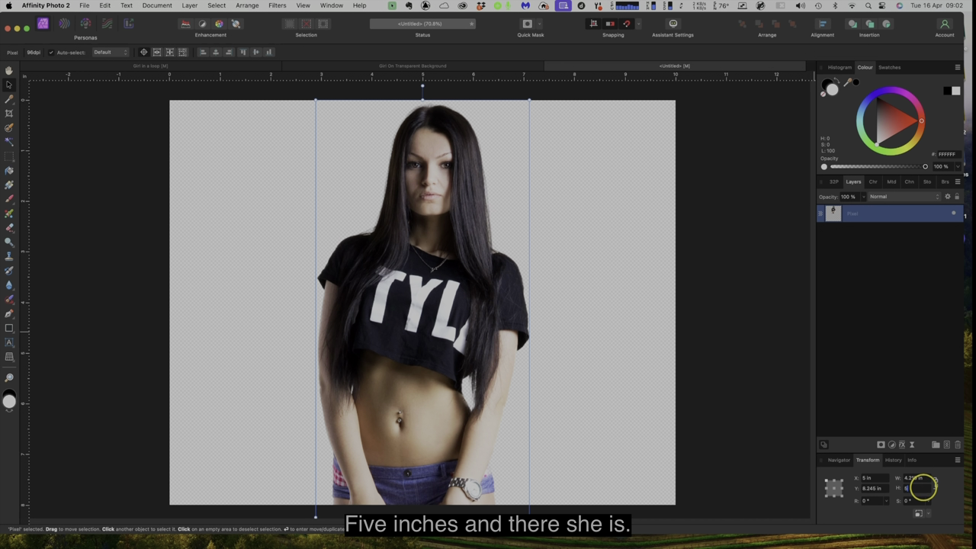
{"action": "key", "text": "Return"}
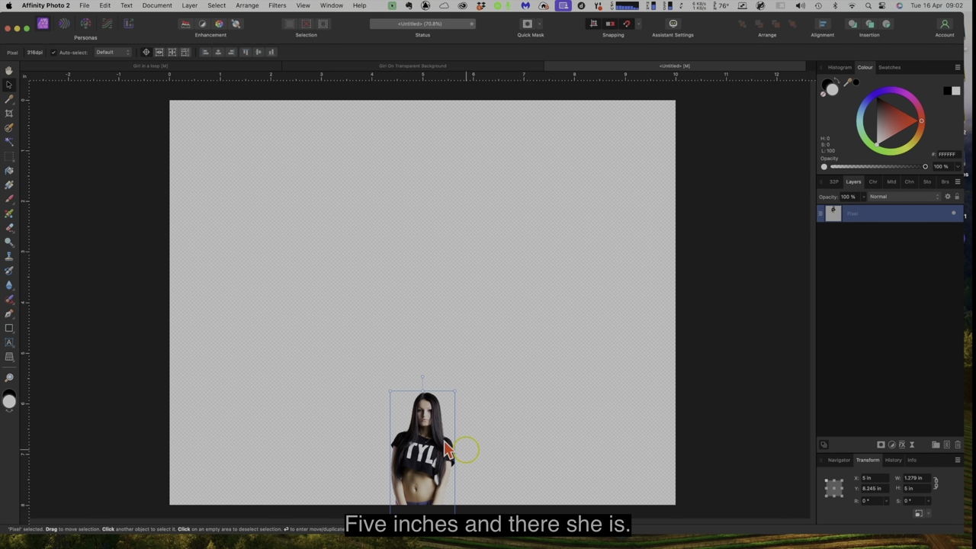
{"action": "left_click_drag", "start_coordinate": [432, 463], "coordinate": [433, 252]}
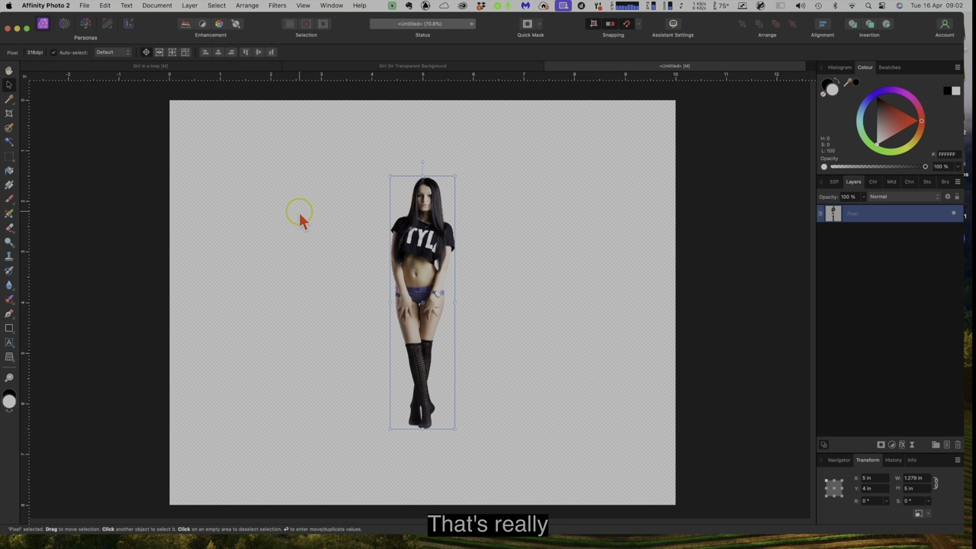
{"action": "left_click", "coordinate": [410, 67]}
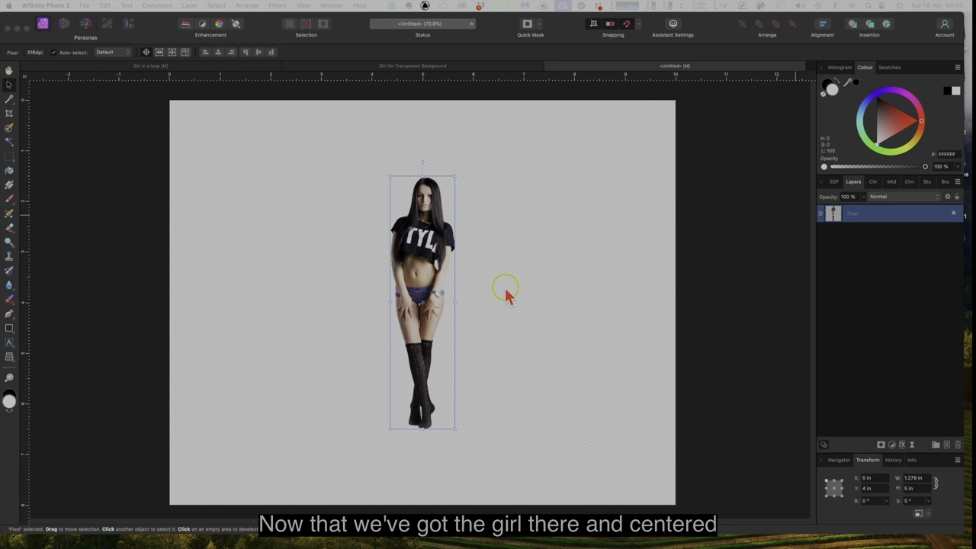
- Duplicate the girl Pixel layer, select the top copy, and bring up Girl in a loop
{"action": "right_click", "coordinate": [865, 218]}
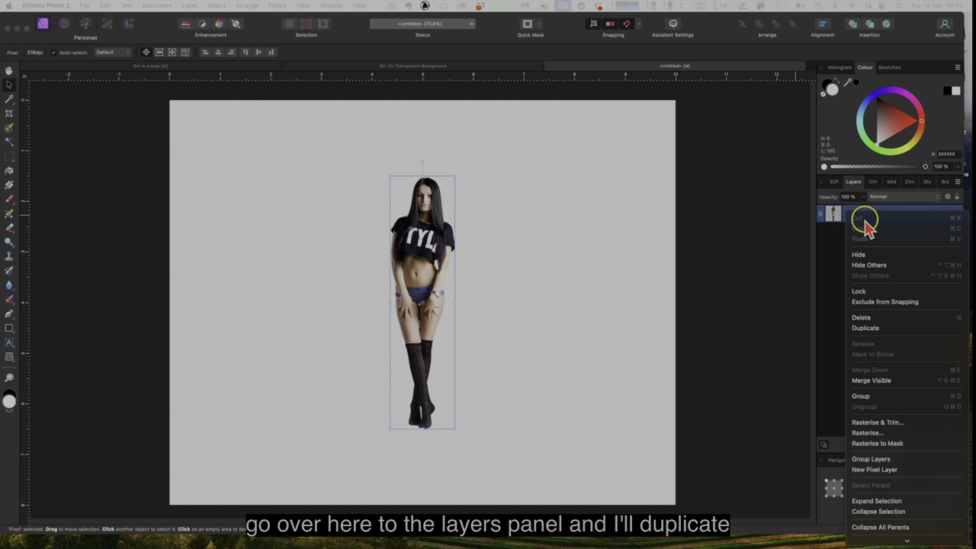
{"action": "left_click", "coordinate": [882, 338]}
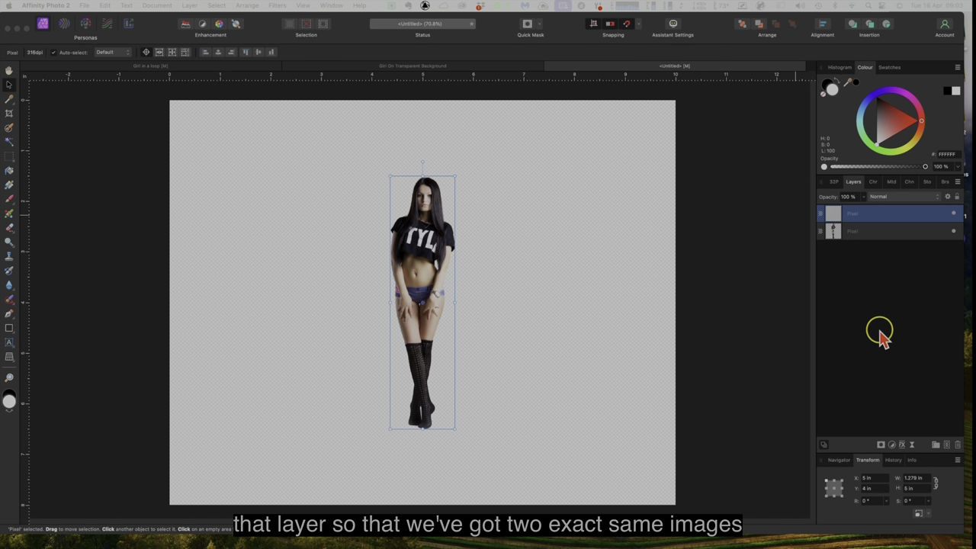
{"action": "left_click", "coordinate": [882, 220]}
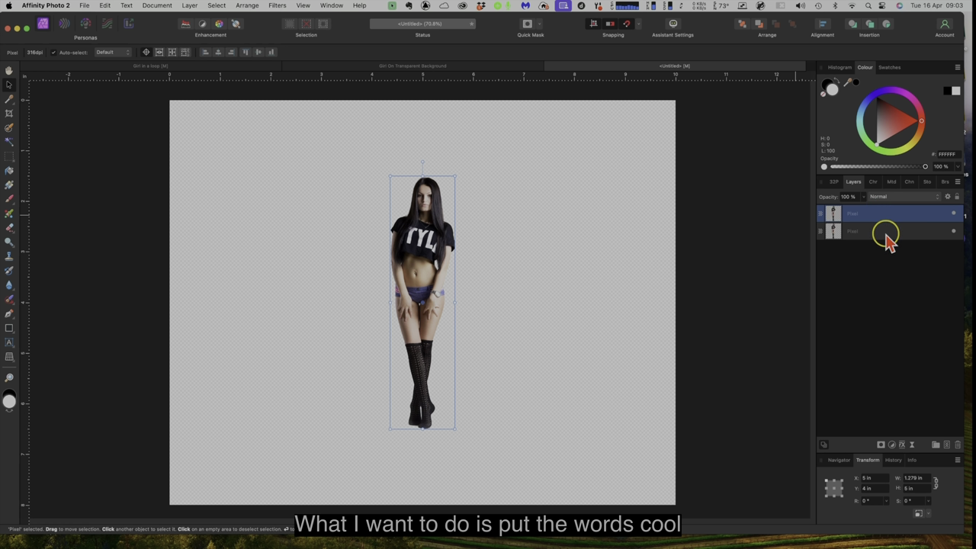
{"action": "left_click", "coordinate": [155, 66]}
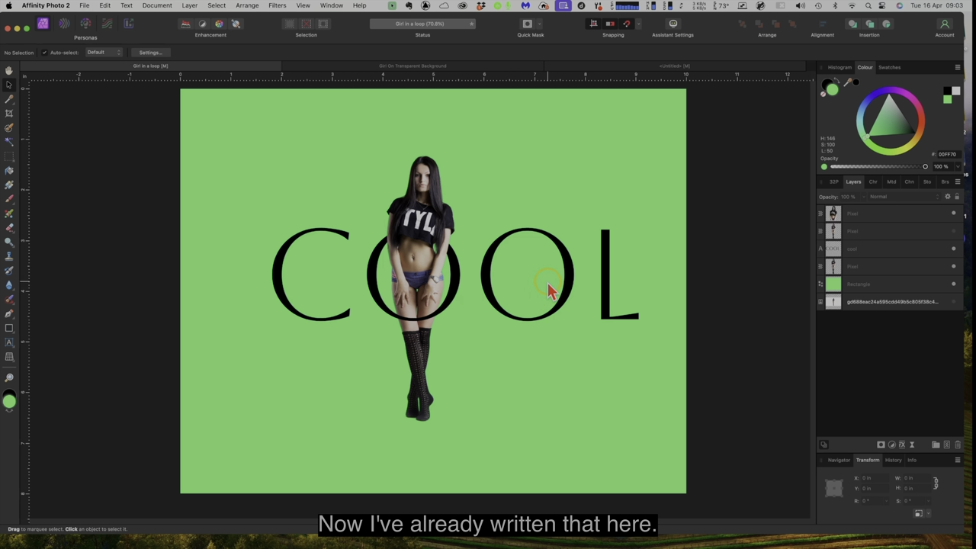
- Copy the 'cool' text layer and paste it above the lower girl layer in Untitled
{"action": "left_click", "coordinate": [870, 250]}
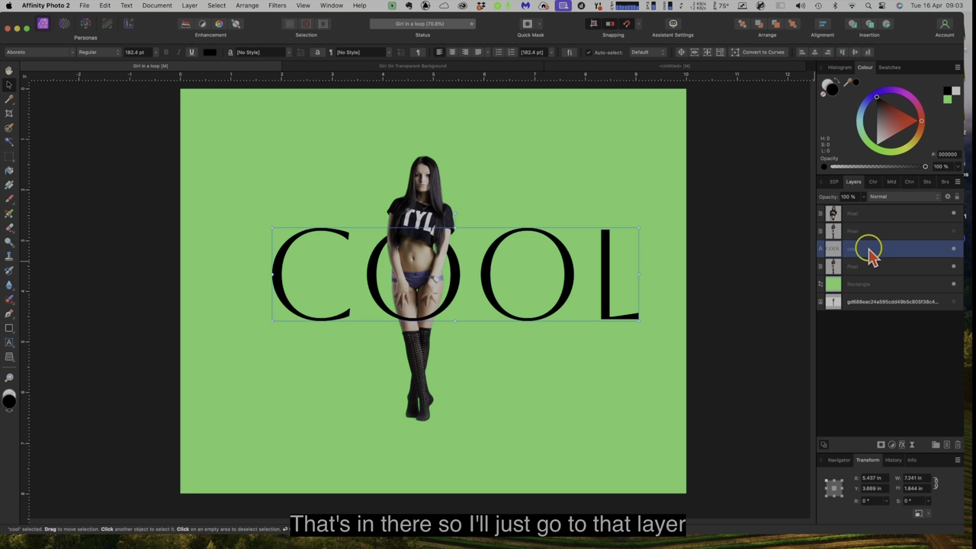
{"action": "right_click", "coordinate": [869, 250]}
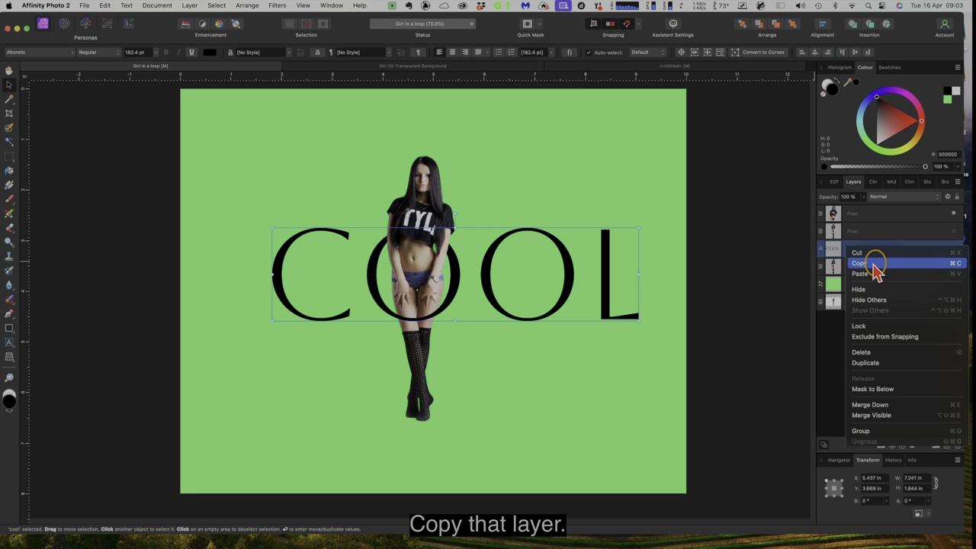
{"action": "left_click", "coordinate": [873, 276]}
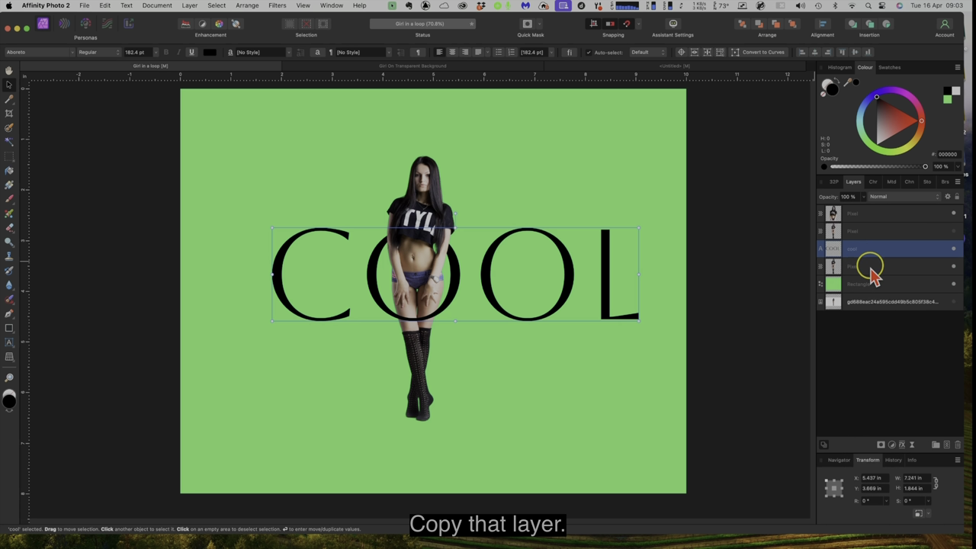
{"action": "left_click", "coordinate": [617, 68]}
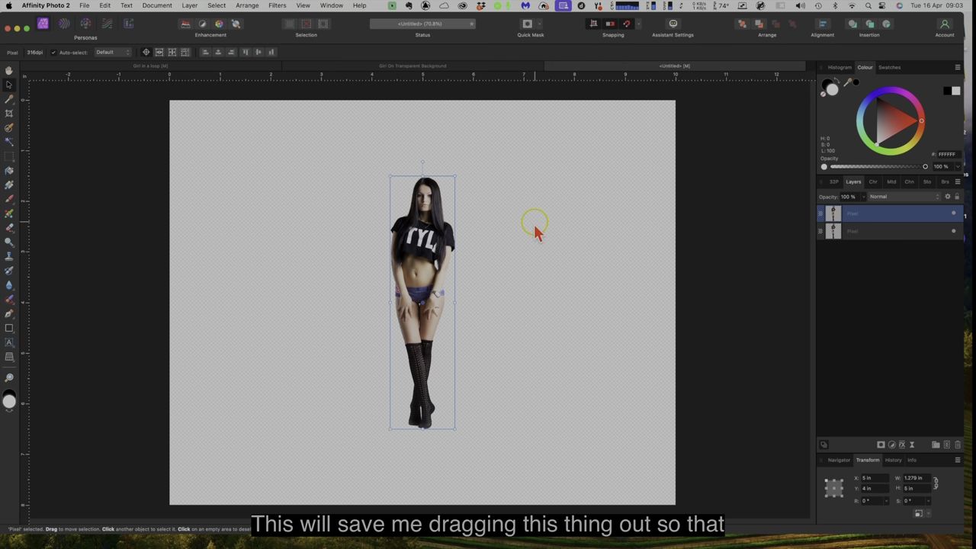
{"action": "left_click", "coordinate": [862, 231]}
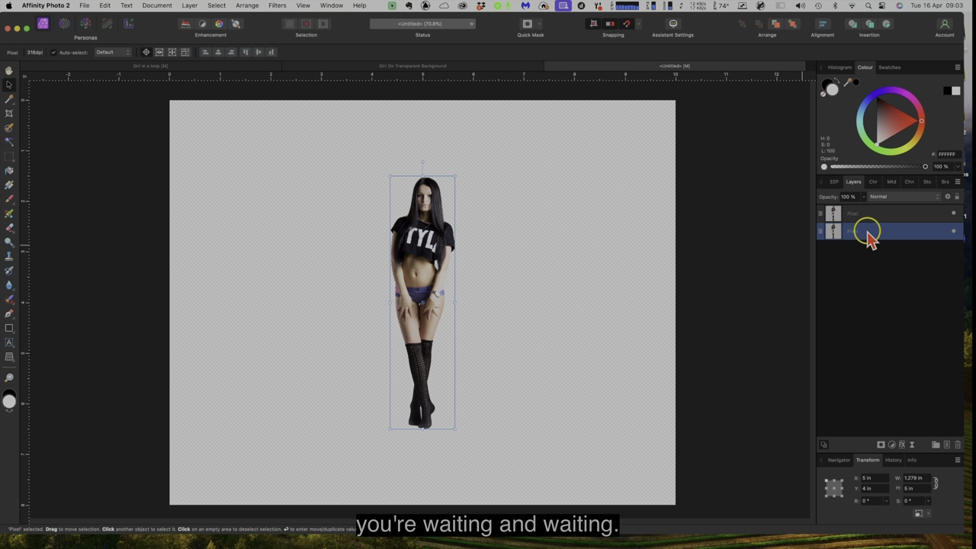
{"action": "right_click", "coordinate": [864, 229]}
{"action": "left_click", "coordinate": [877, 256]}
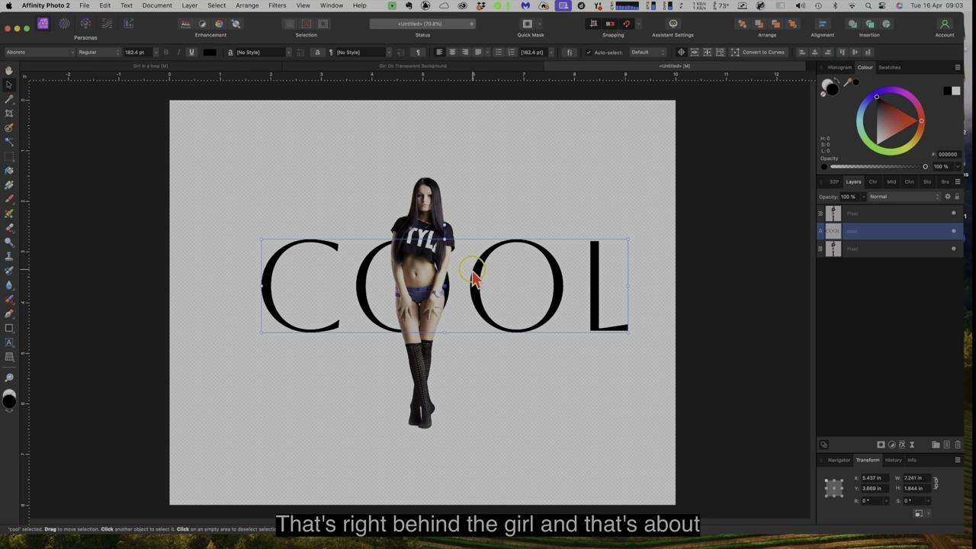
- Drag the COOL text to snap centred behind the girl, then select the top girl layer
{"action": "mouse_move", "coordinate": [471, 279]}
{"action": "left_mouse_down"}
{"action": "mouse_move", "coordinate": [482, 270]}
{"action": "mouse_move", "coordinate": [482, 293]}
{"action": "left_mouse_up"}
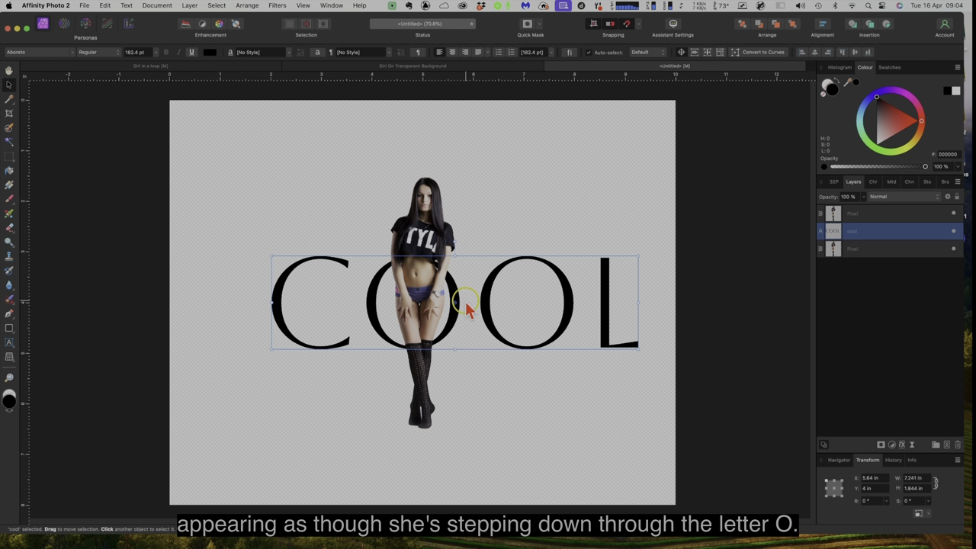
{"action": "left_click", "coordinate": [866, 214]}
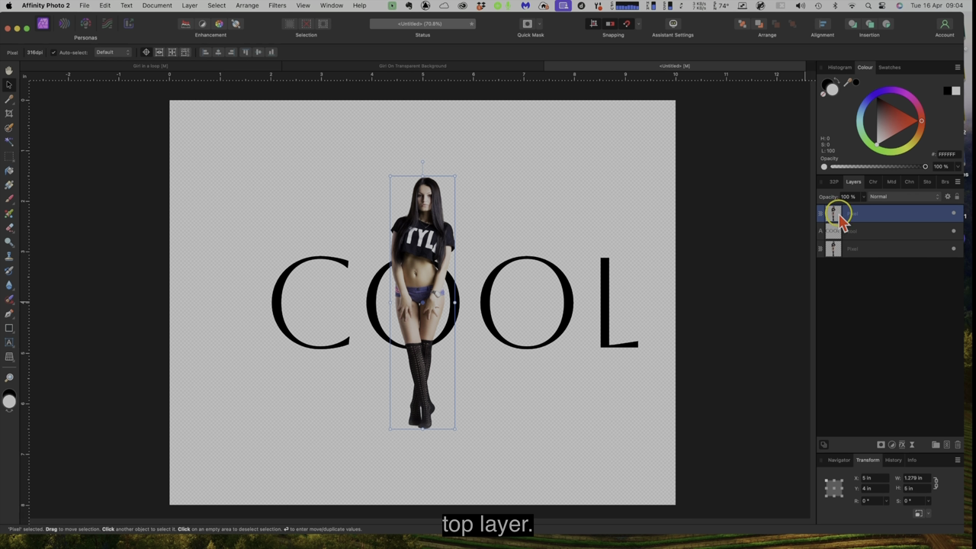
- Draw a rectangular marquee from above the girl's head to mid-thigh, covering her sleeves
{"action": "left_click", "coordinate": [10, 157]}
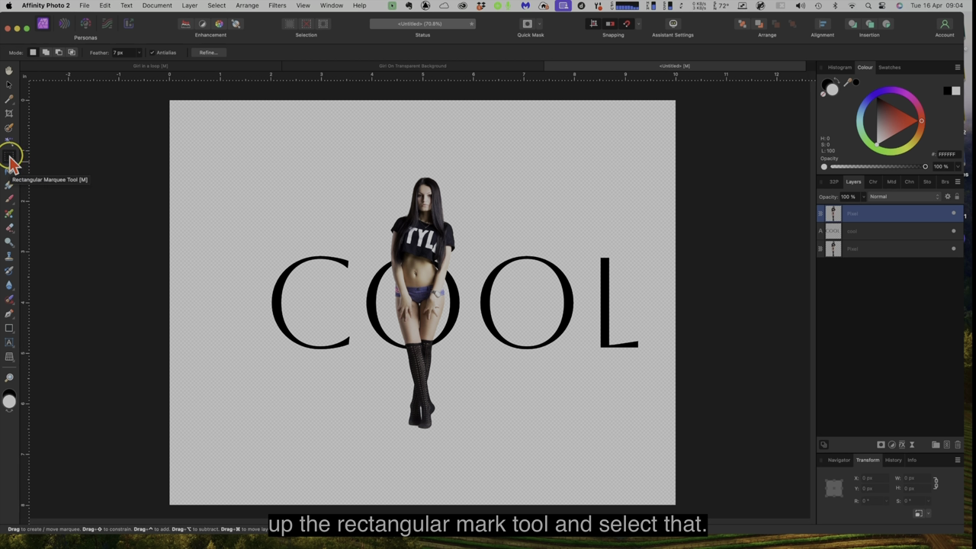
{"action": "left_click", "coordinate": [10, 158]}
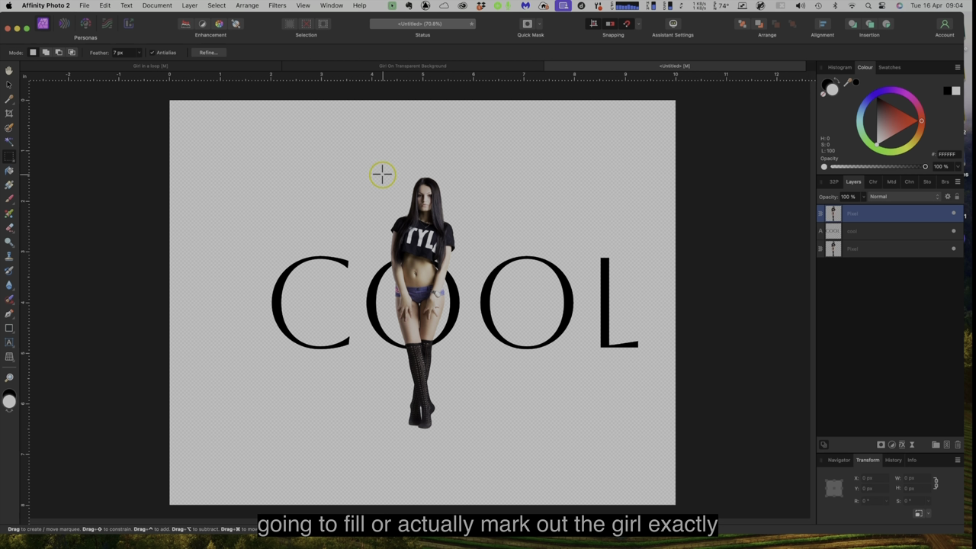
{"action": "left_click_drag", "start_coordinate": [381, 175], "coordinate": [397, 187]}
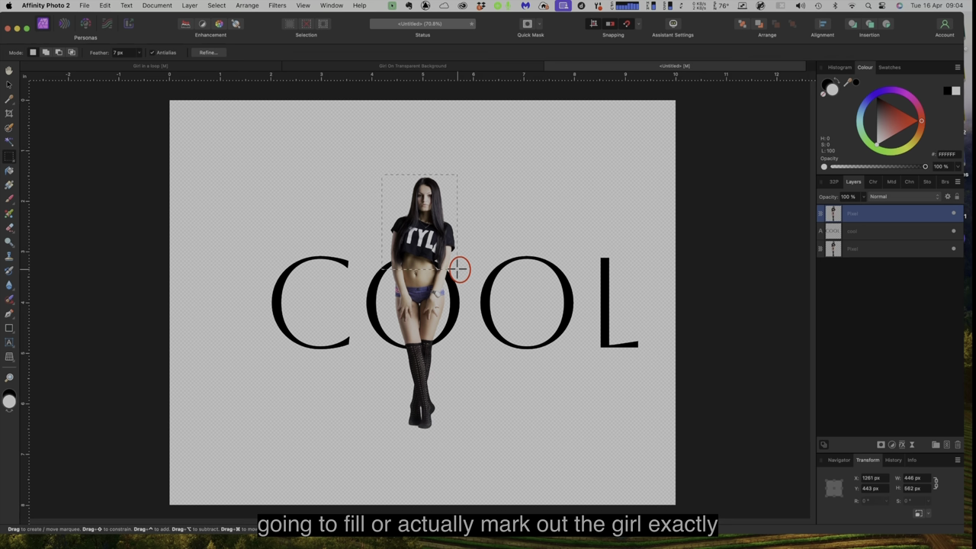
{"action": "left_click_drag", "start_coordinate": [458, 269], "coordinate": [457, 298]}
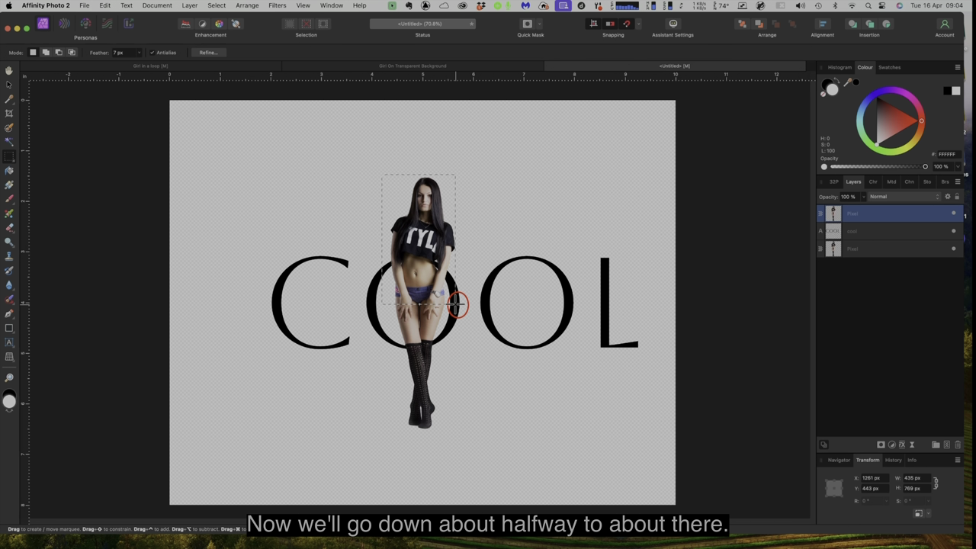
{"action": "left_click_drag", "start_coordinate": [456, 304], "coordinate": [459, 304]}
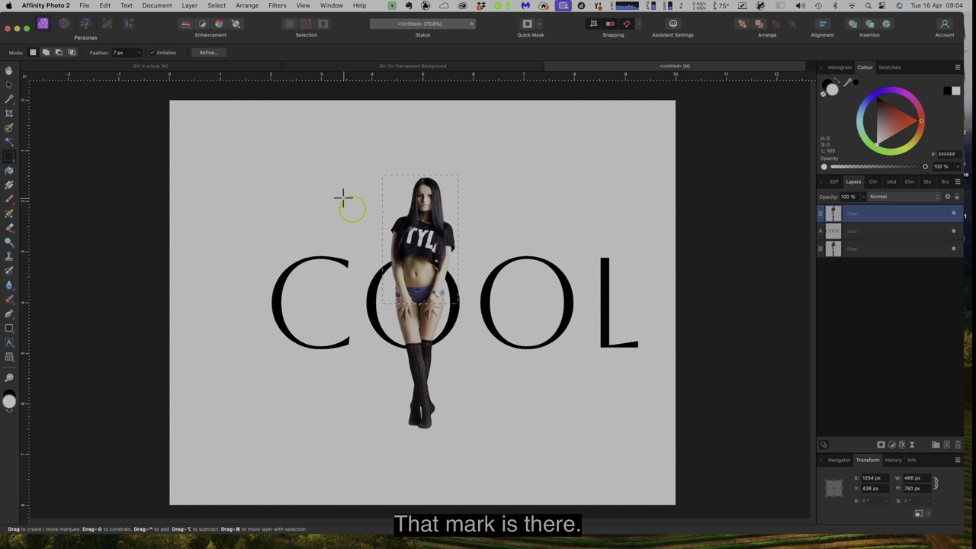
- Refine the upper-body selection with Output set to New layer and apply it
{"action": "left_click", "coordinate": [207, 53]}
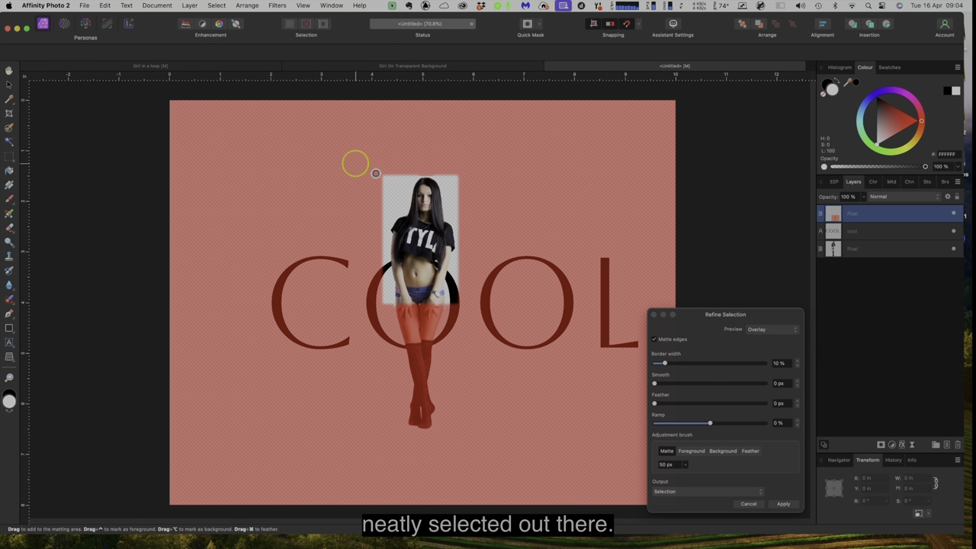
{"action": "left_click", "coordinate": [688, 491]}
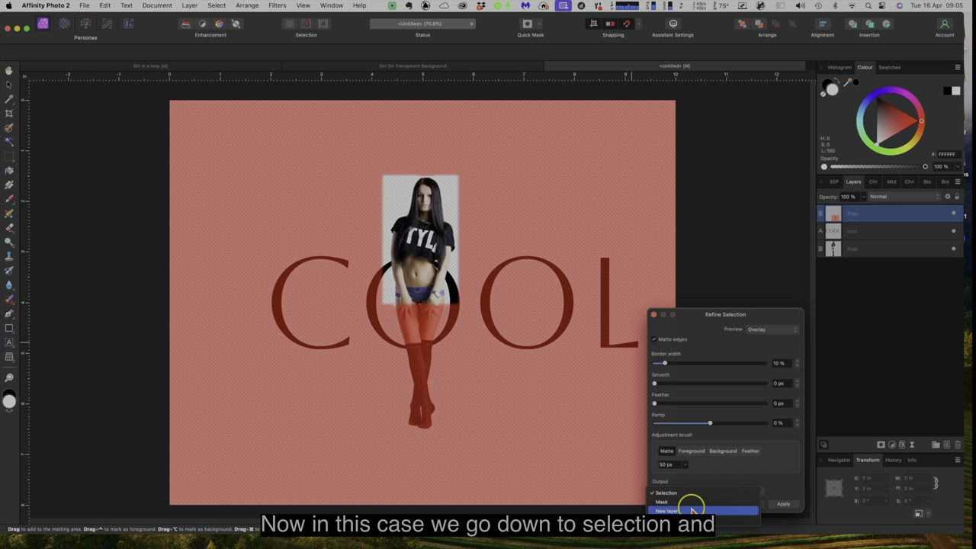
{"action": "left_click", "coordinate": [691, 510]}
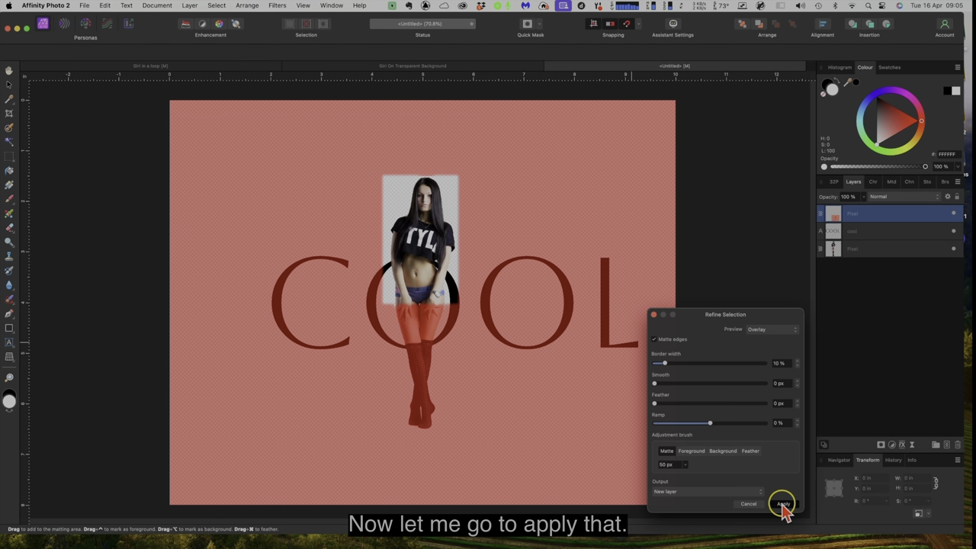
{"action": "left_click", "coordinate": [783, 506]}
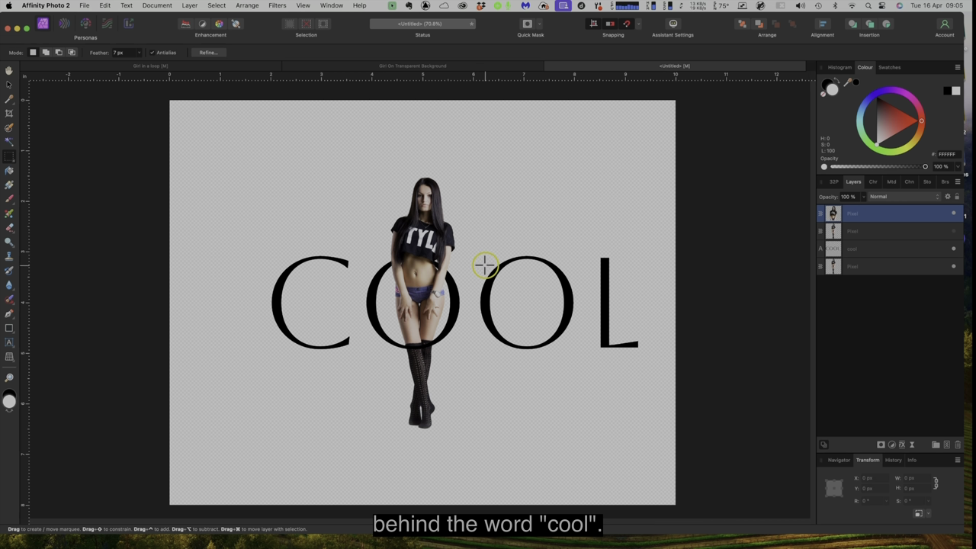
- Draw a light grey 10 × 8 in rectangle over the whole canvas, above the bottom girl layer
{"action": "left_click", "coordinate": [896, 267]}
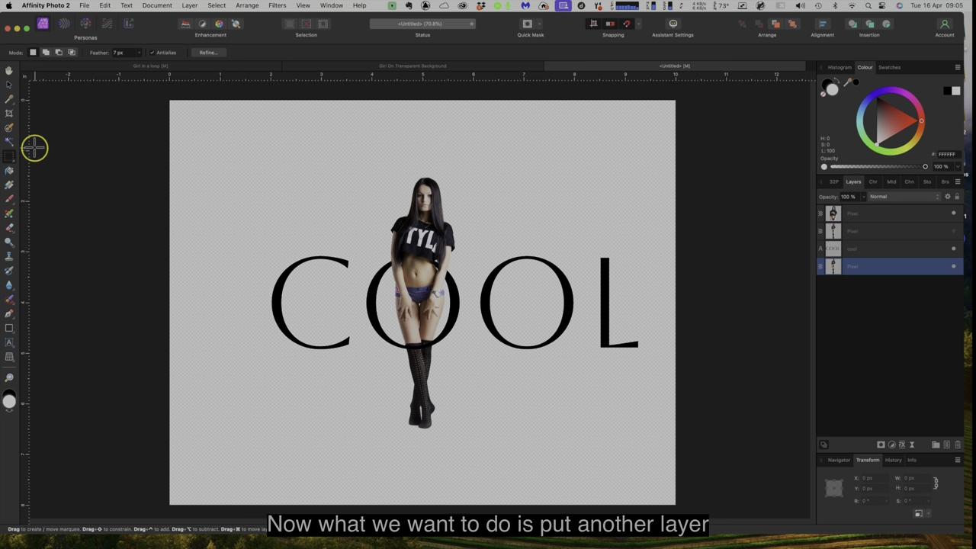
{"action": "left_click", "coordinate": [10, 330]}
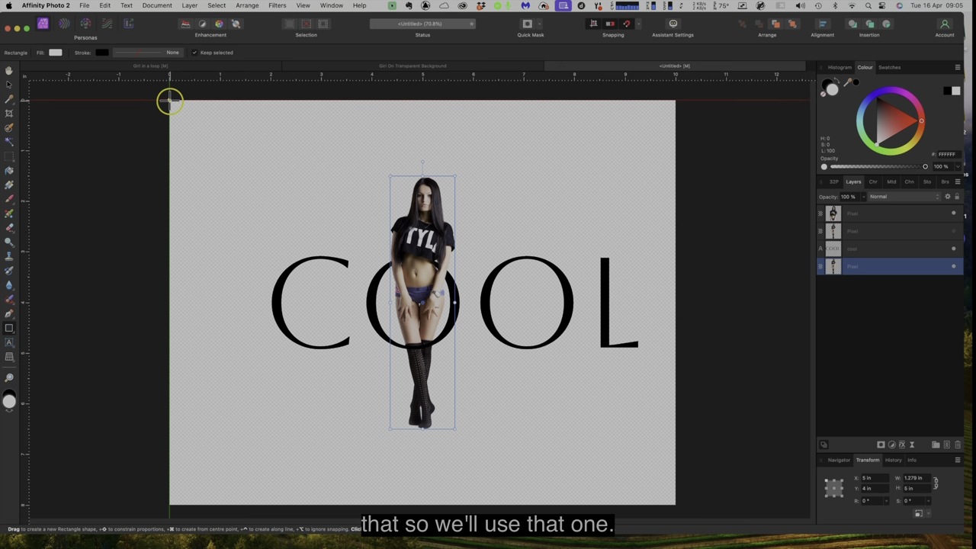
{"action": "left_click_drag", "start_coordinate": [170, 100], "coordinate": [176, 106]}
{"action": "mouse_move", "coordinate": [446, 308]}
{"action": "left_mouse_down"}
{"action": "mouse_move", "coordinate": [485, 355]}
{"action": "mouse_move", "coordinate": [605, 420]}
{"action": "mouse_move", "coordinate": [644, 483]}
{"action": "mouse_move", "coordinate": [674, 503]}
{"action": "left_mouse_up"}
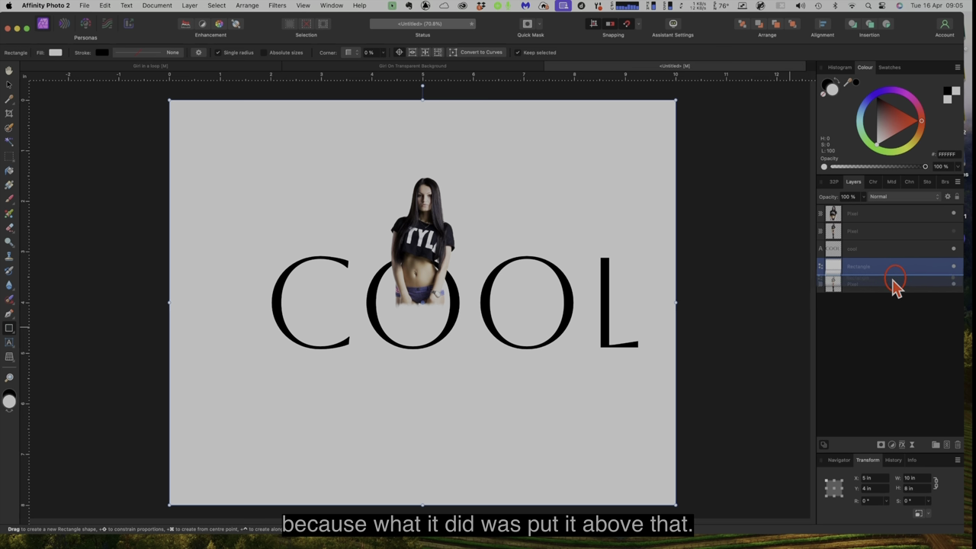
- Move the Rectangle layer beneath the bottom girl layer and fill it with fully saturated green
{"action": "left_click", "coordinate": [894, 285], "text": "shift"}
{"action": "left_click_drag", "start_coordinate": [894, 291], "coordinate": [895, 298]}
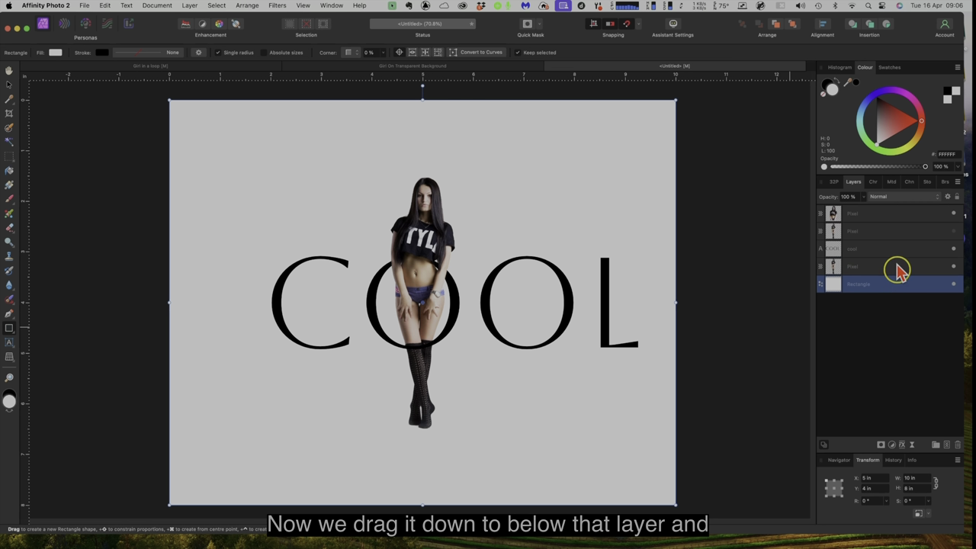
{"action": "left_click", "coordinate": [874, 149]}
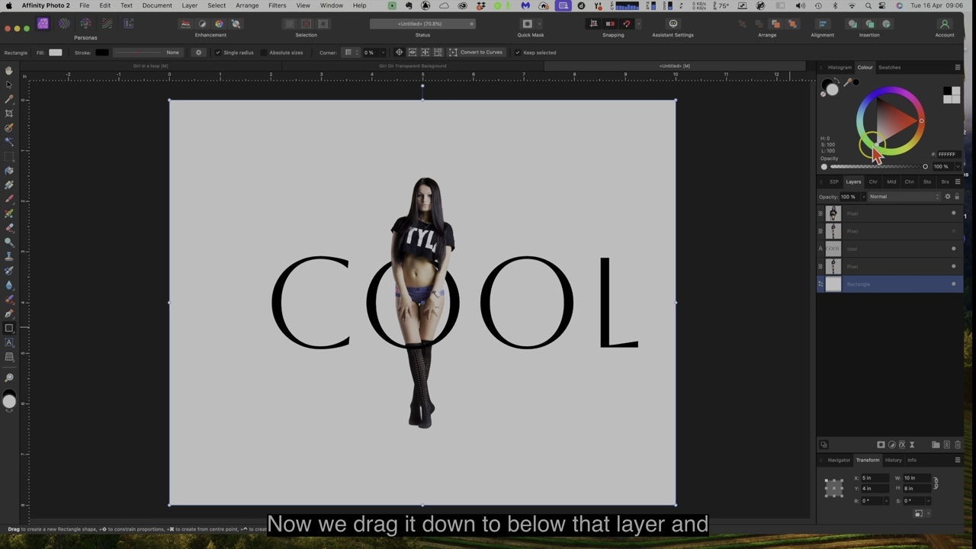
{"action": "left_click", "coordinate": [831, 287]}
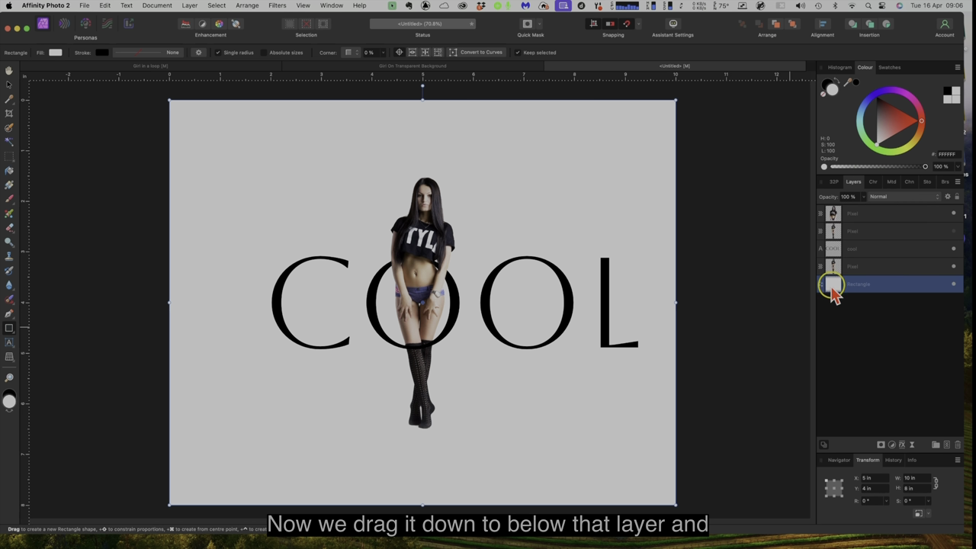
{"action": "left_click", "coordinate": [876, 155]}
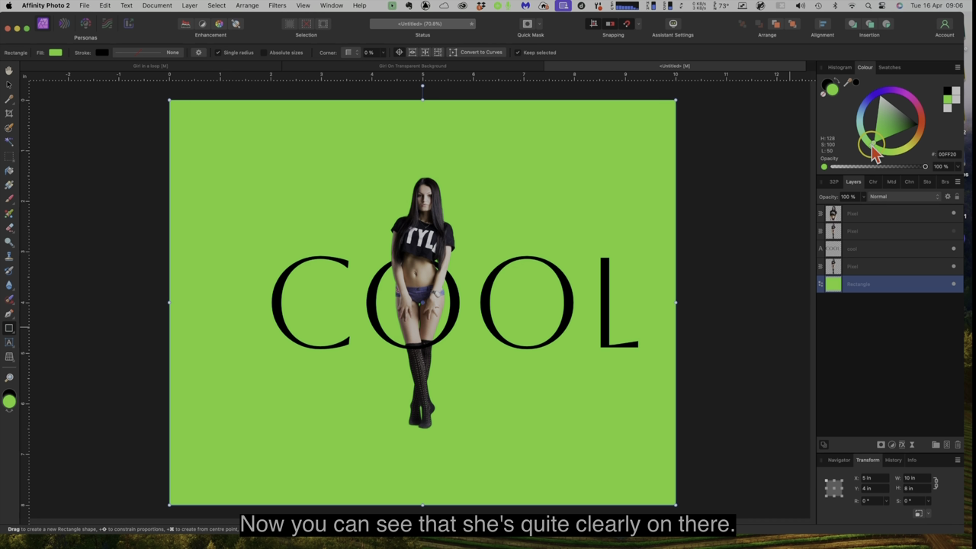
{"action": "left_click", "coordinate": [878, 216]}
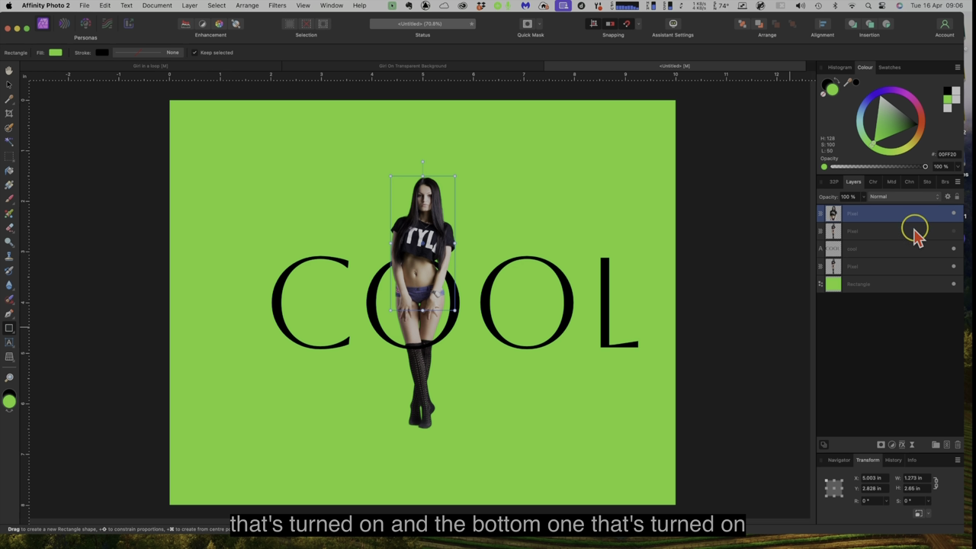
- Nudge both girl layers together slightly down and left through the COOL letters, then deselect them
{"action": "left_click", "coordinate": [882, 271], "text": "super"}
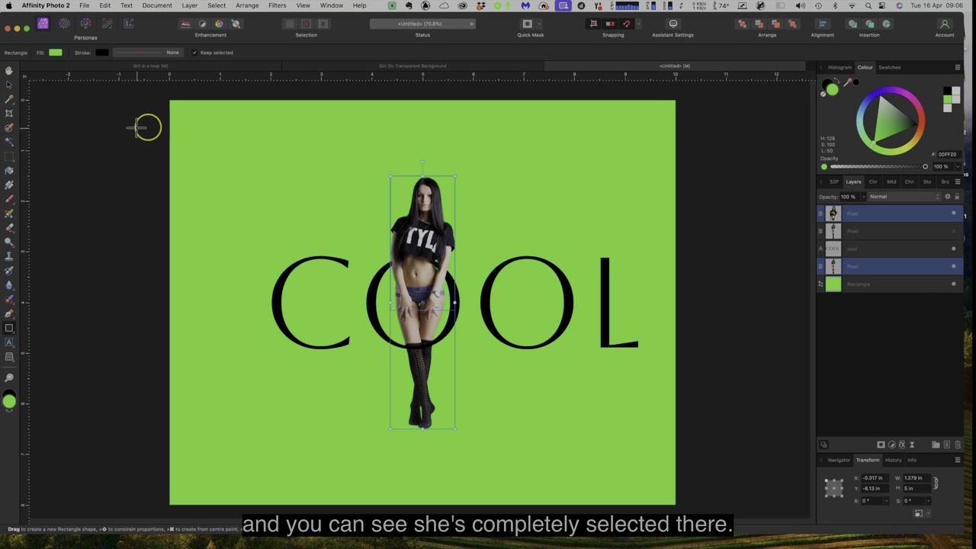
{"action": "left_click", "coordinate": [10, 83]}
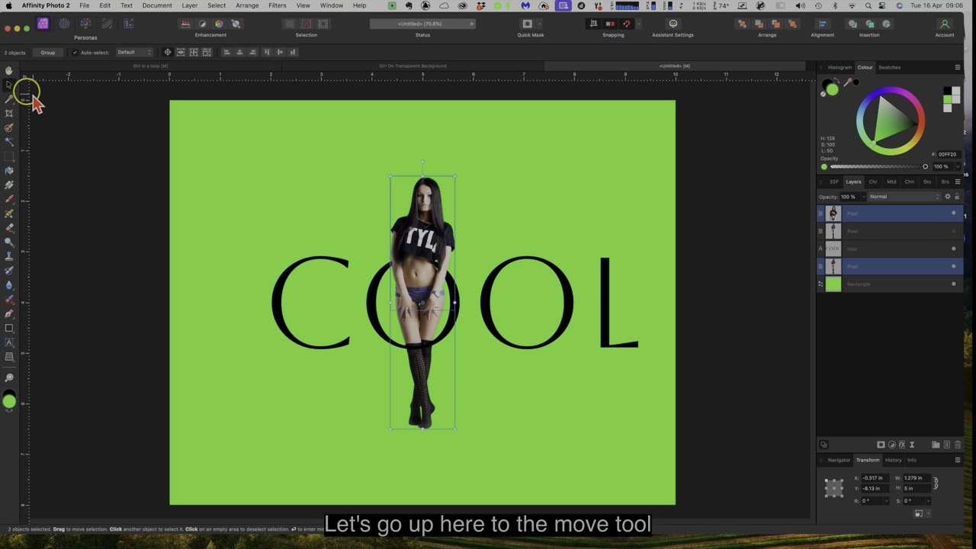
{"action": "left_click_drag", "start_coordinate": [419, 260], "coordinate": [412, 279]}
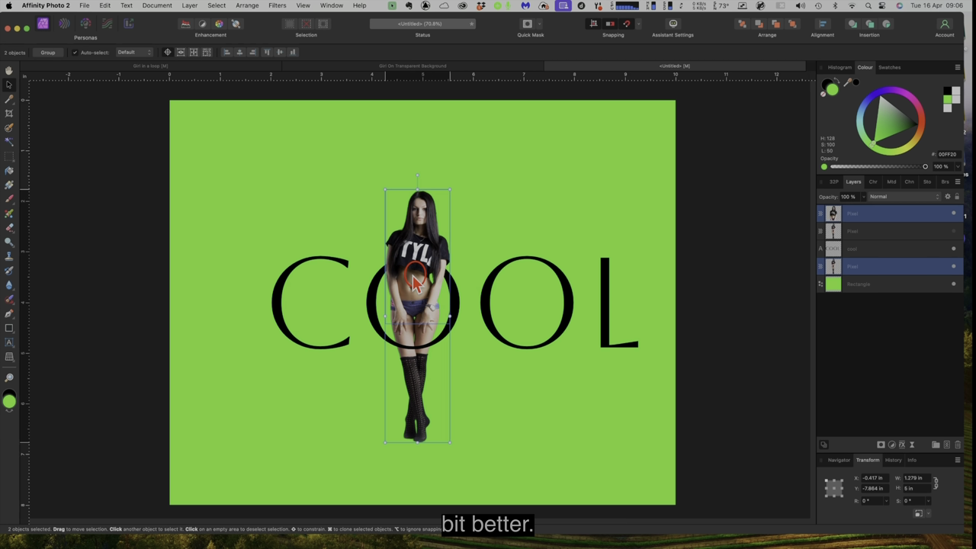
{"action": "left_click_drag", "start_coordinate": [414, 281], "coordinate": [416, 281]}
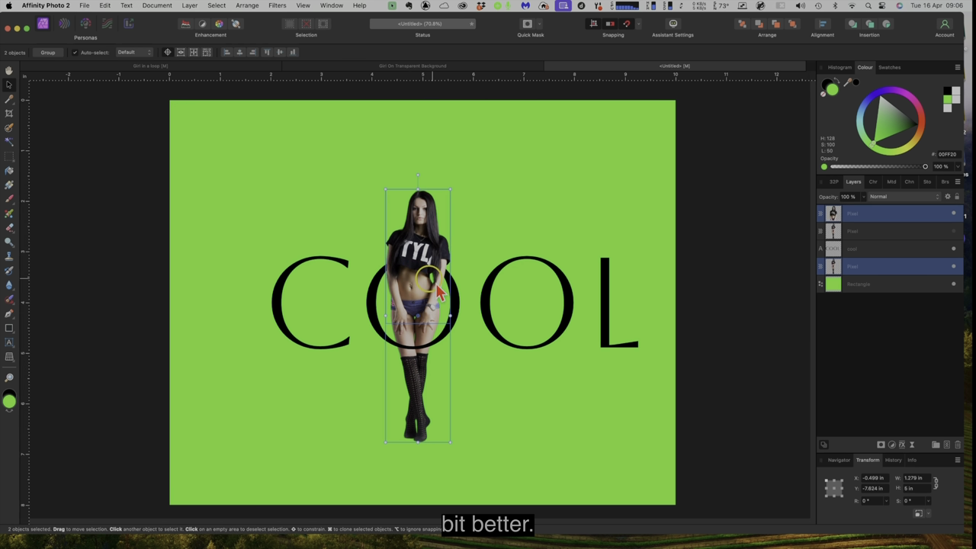
{"action": "left_click", "coordinate": [196, 124]}
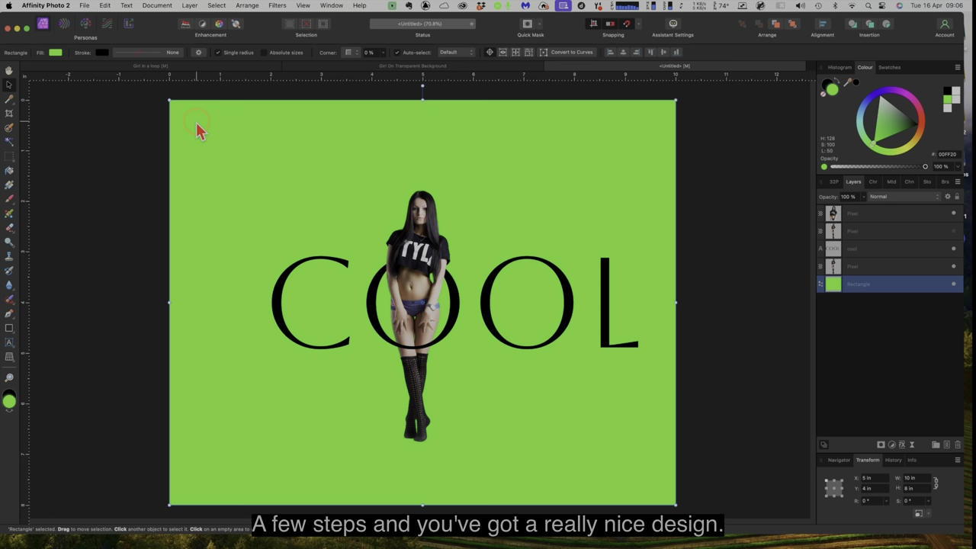
{"action": "left_click", "coordinate": [839, 215]}
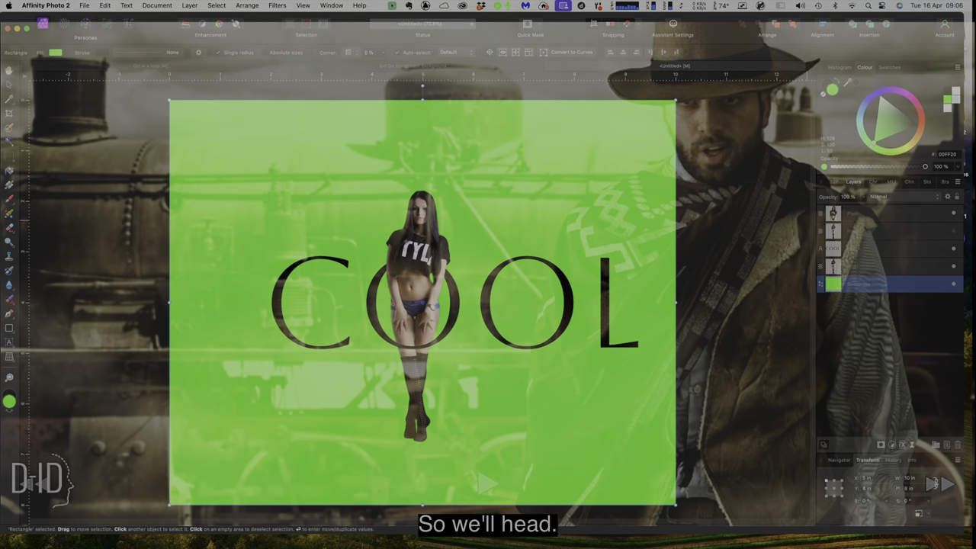